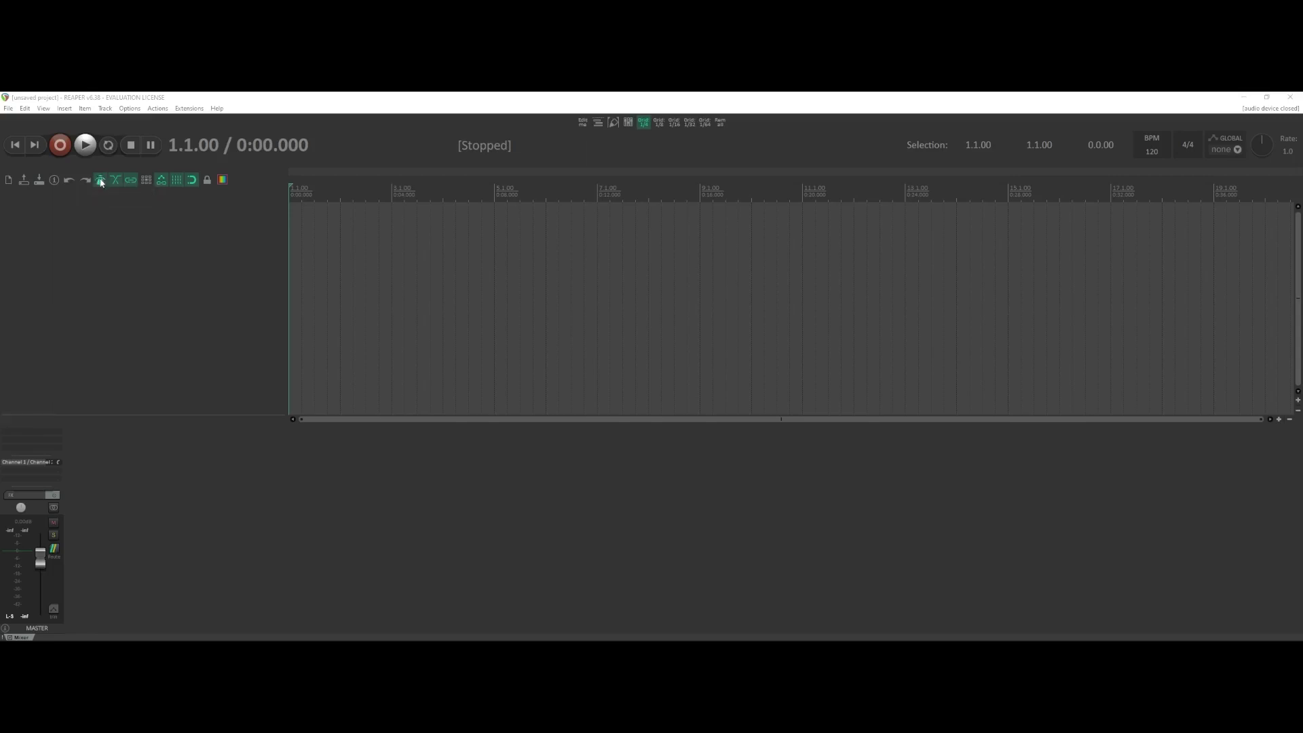
Step: Switch the metronome off and back on, and play the empty project briefly to listen for its click
left_click(101, 181)
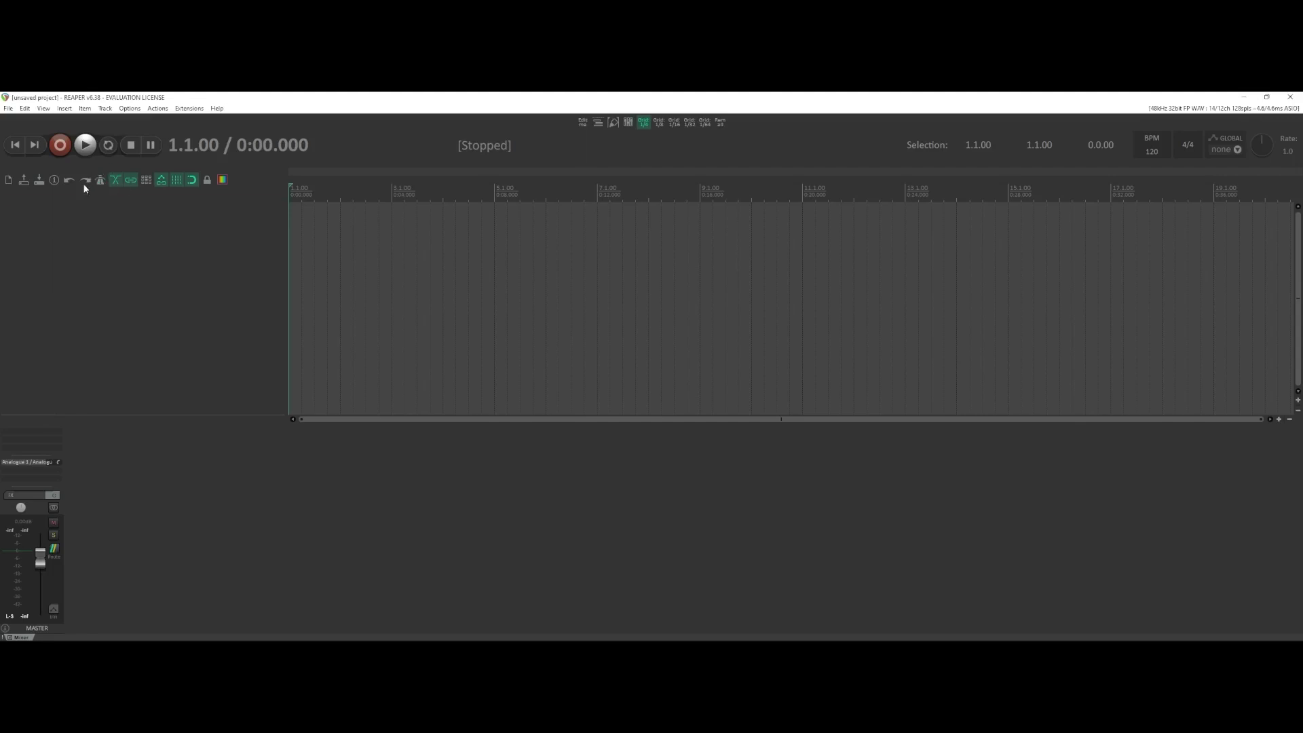
left_click(101, 184)
left_click(101, 182)
left_click(101, 183)
key("space")
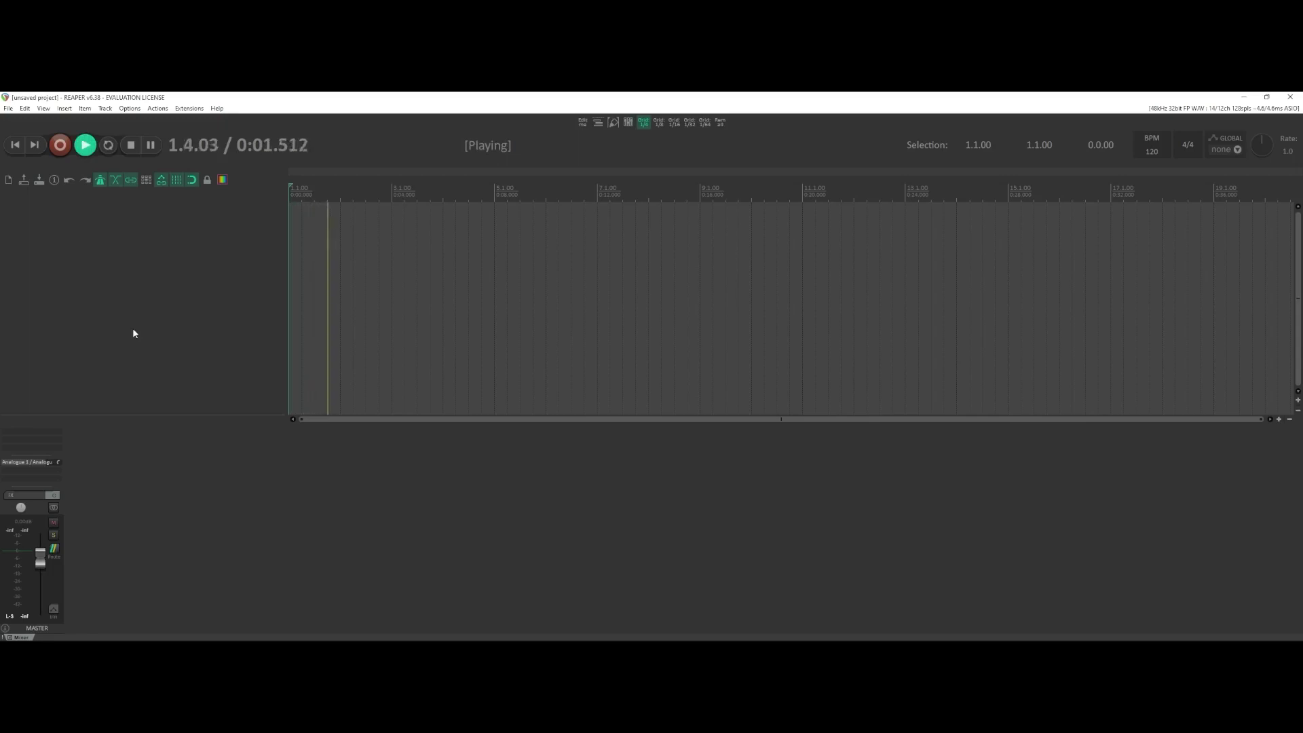
key("space")
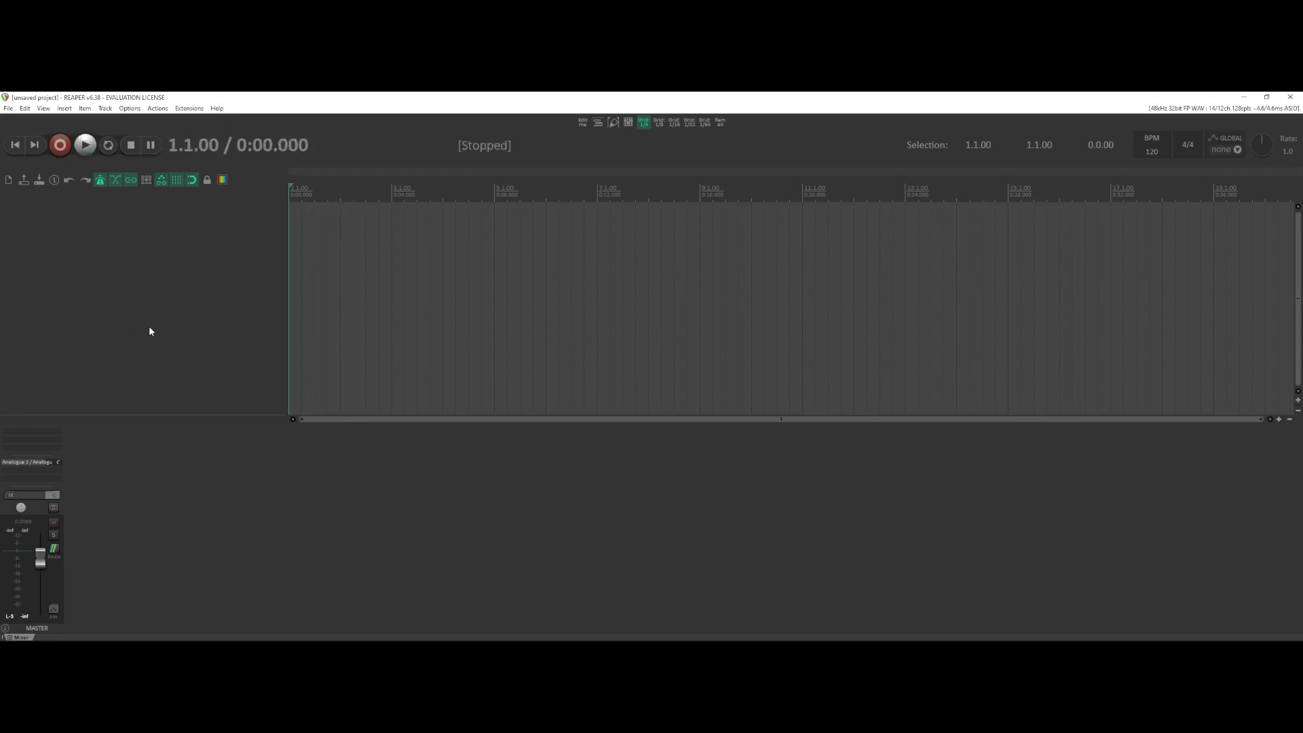
Step: Add Analogue 7 / Analogue 8 as a hardware output of the master track and play the project to hear the metronome through it
left_click(34, 476)
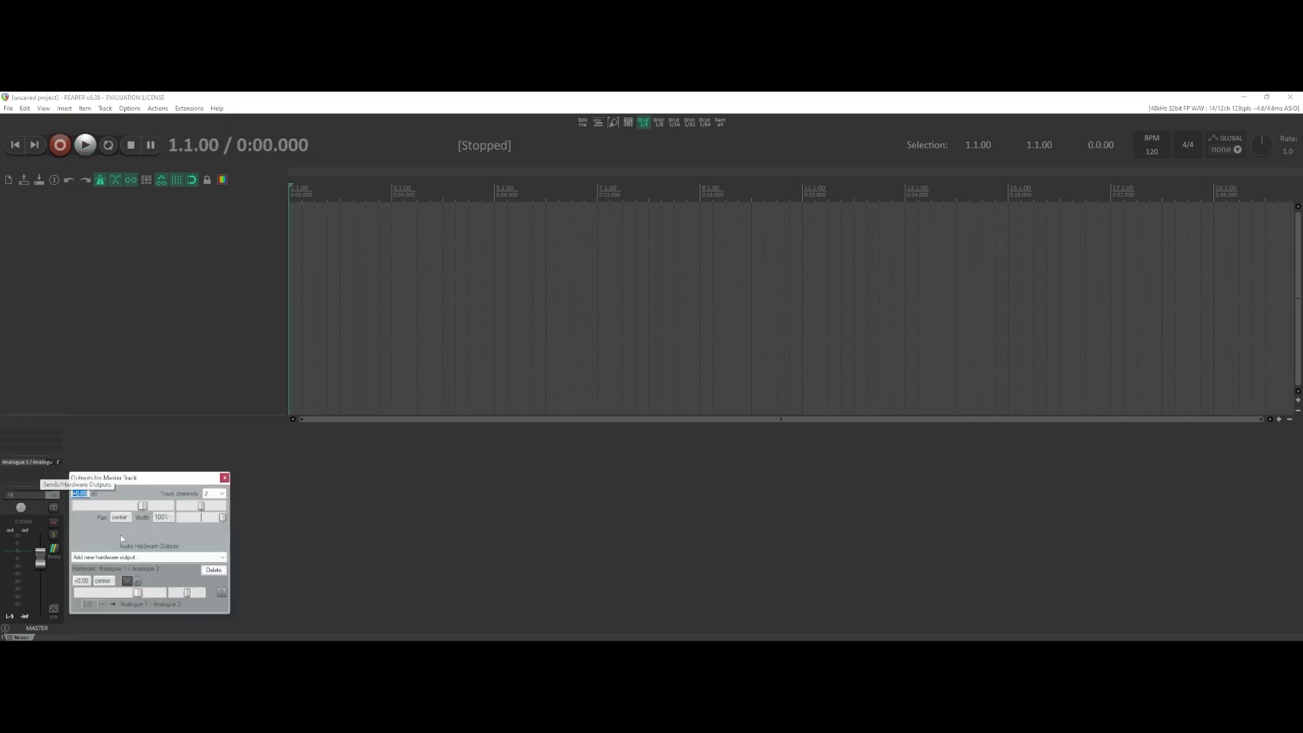
left_click(134, 557)
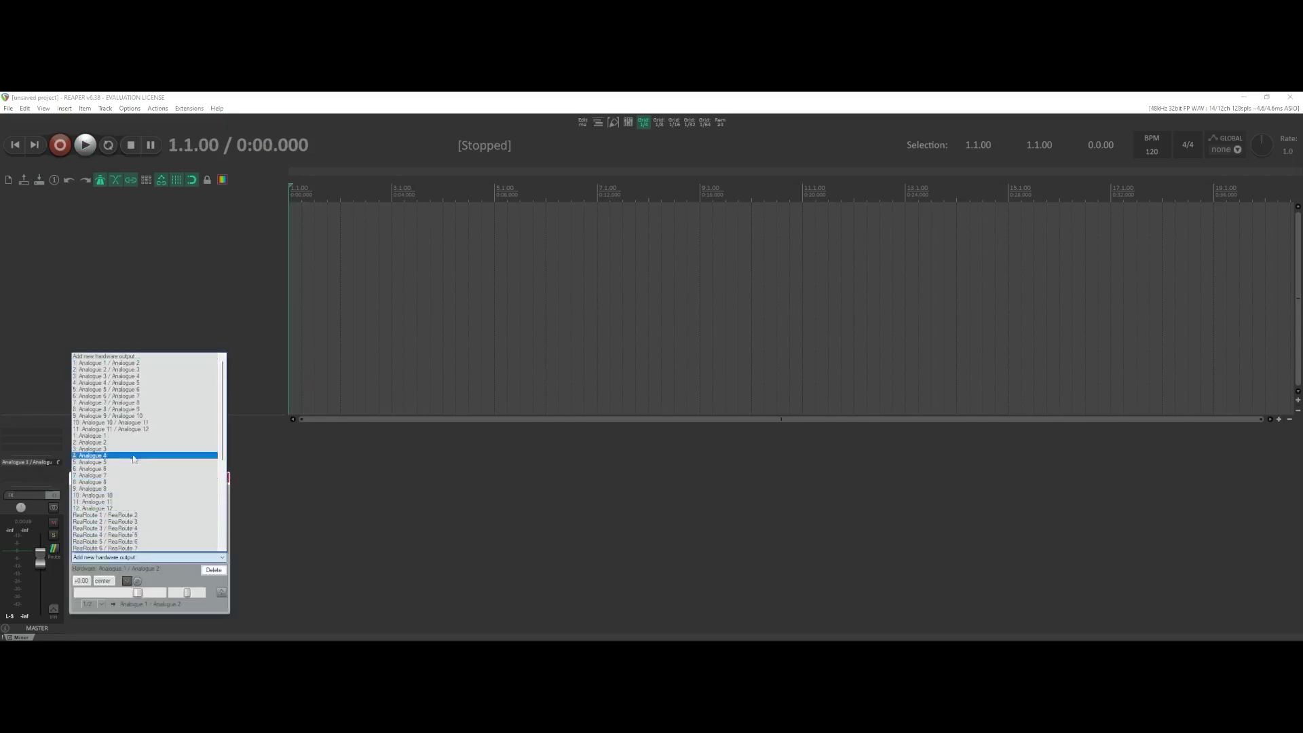
left_click(131, 404)
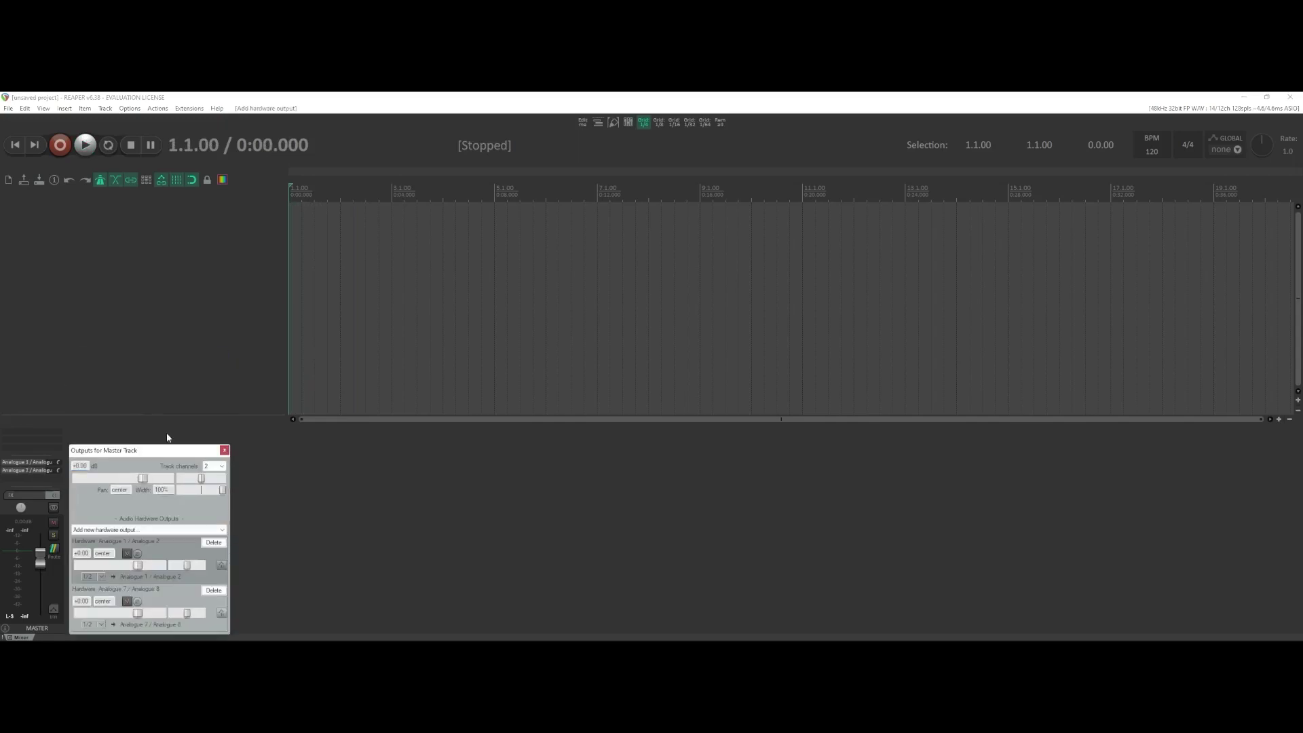
left_click(224, 451)
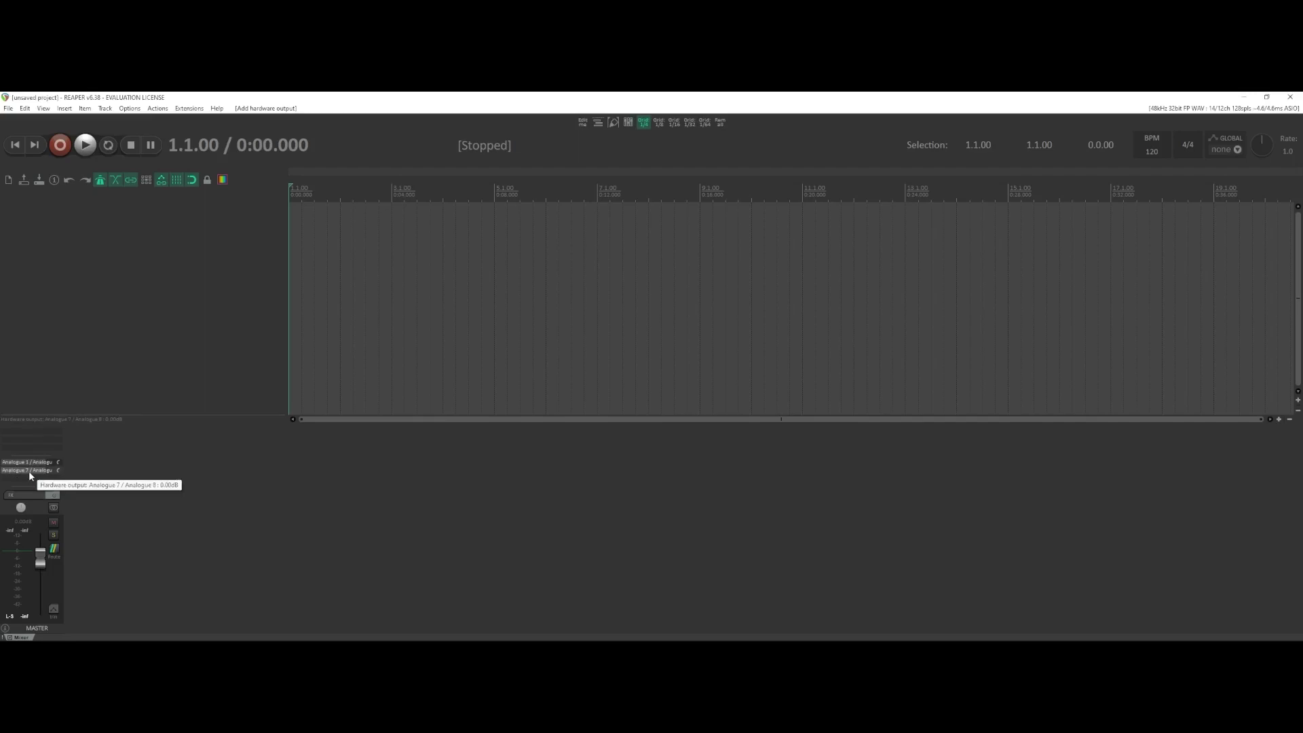
key("space")
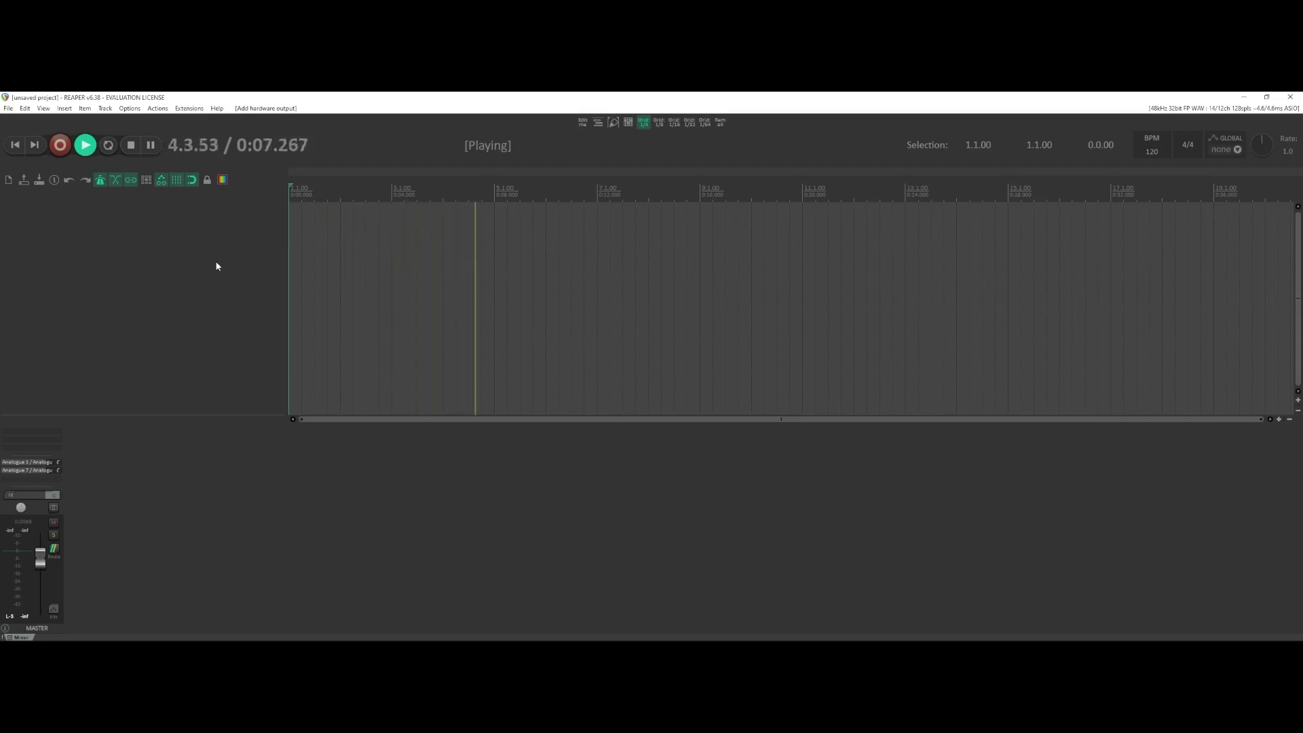
key("space")
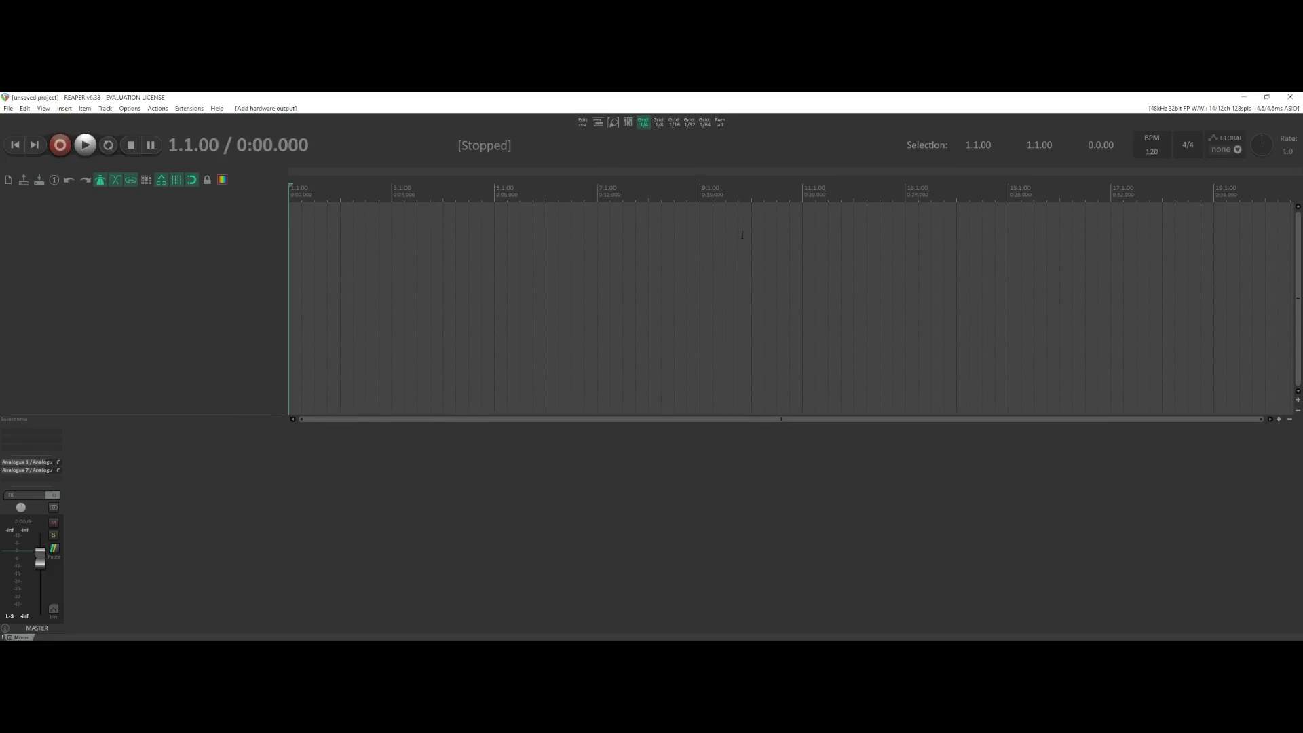
Step: Change the docked transport position to Below arrange (default)
right_click(606, 146)
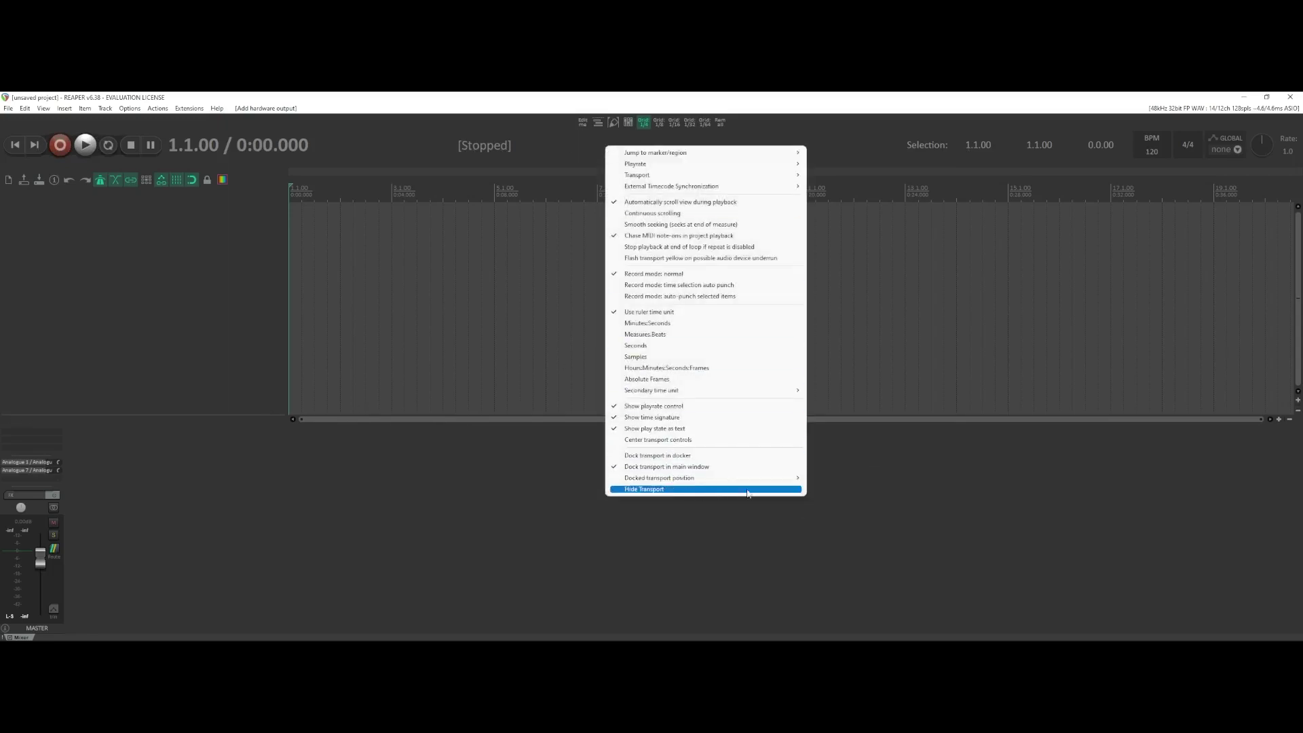
mouse_move(756, 483)
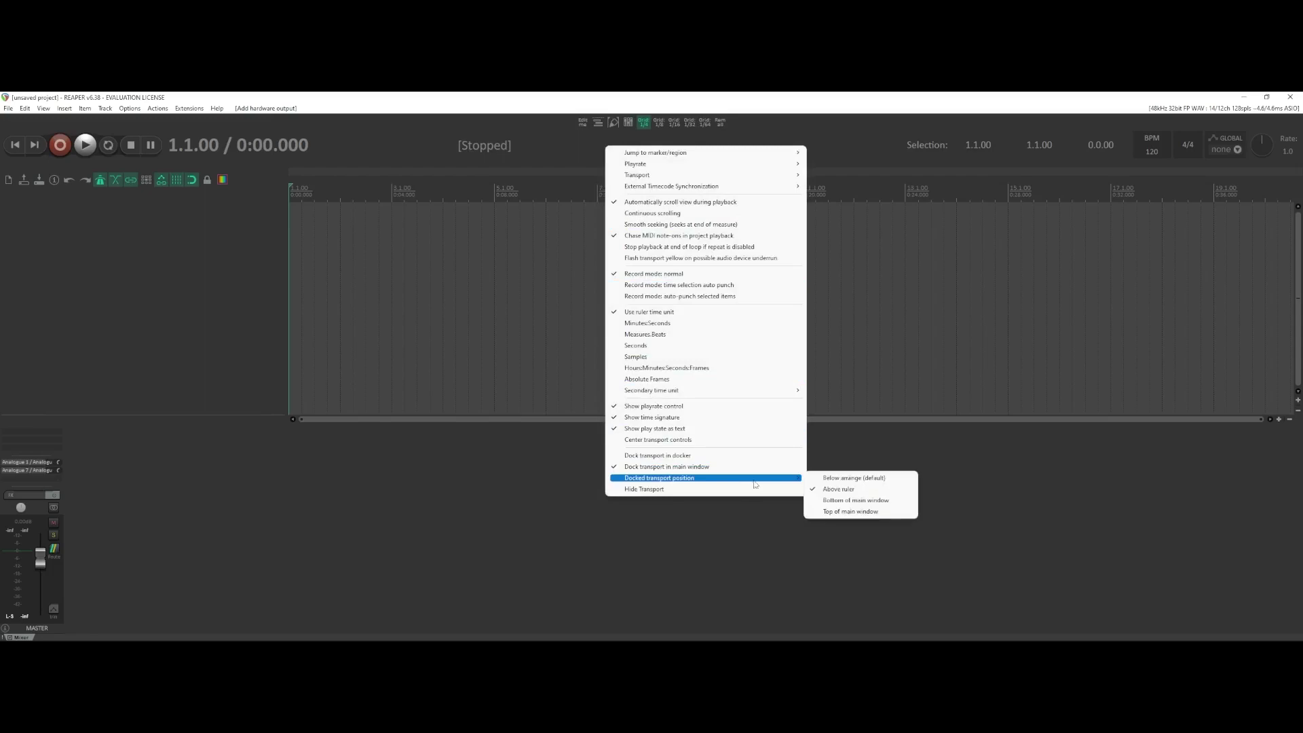
left_click(848, 480)
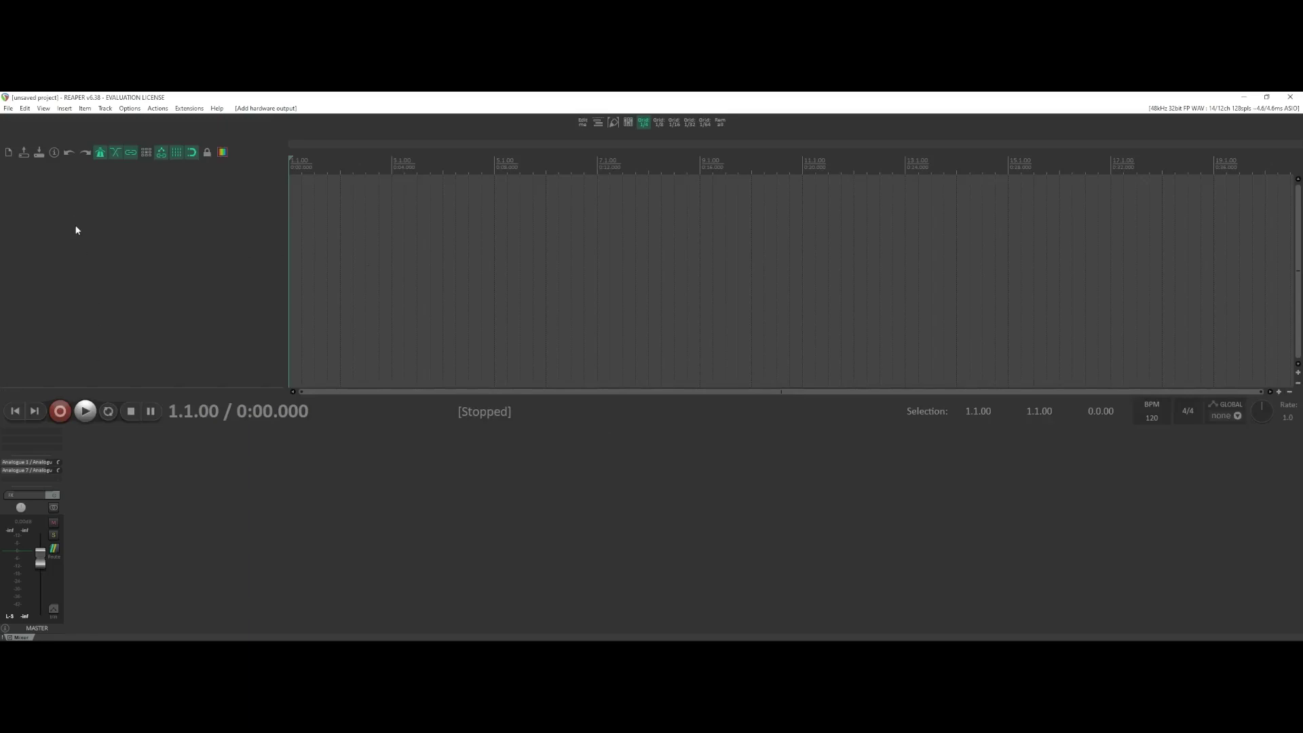
Step: Raise the metronome's primary beat volume to about -0.52 dB while listening to the click during playback
right_click(103, 157)
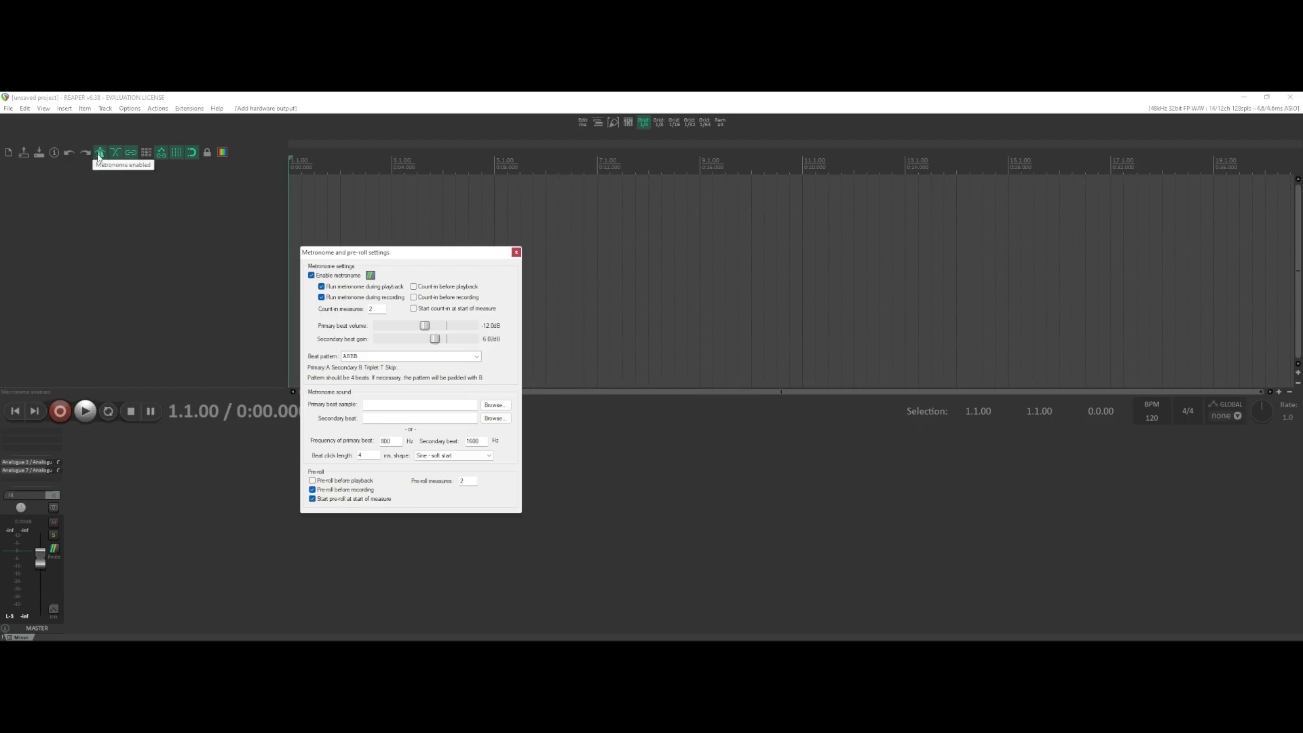
key("Escape")
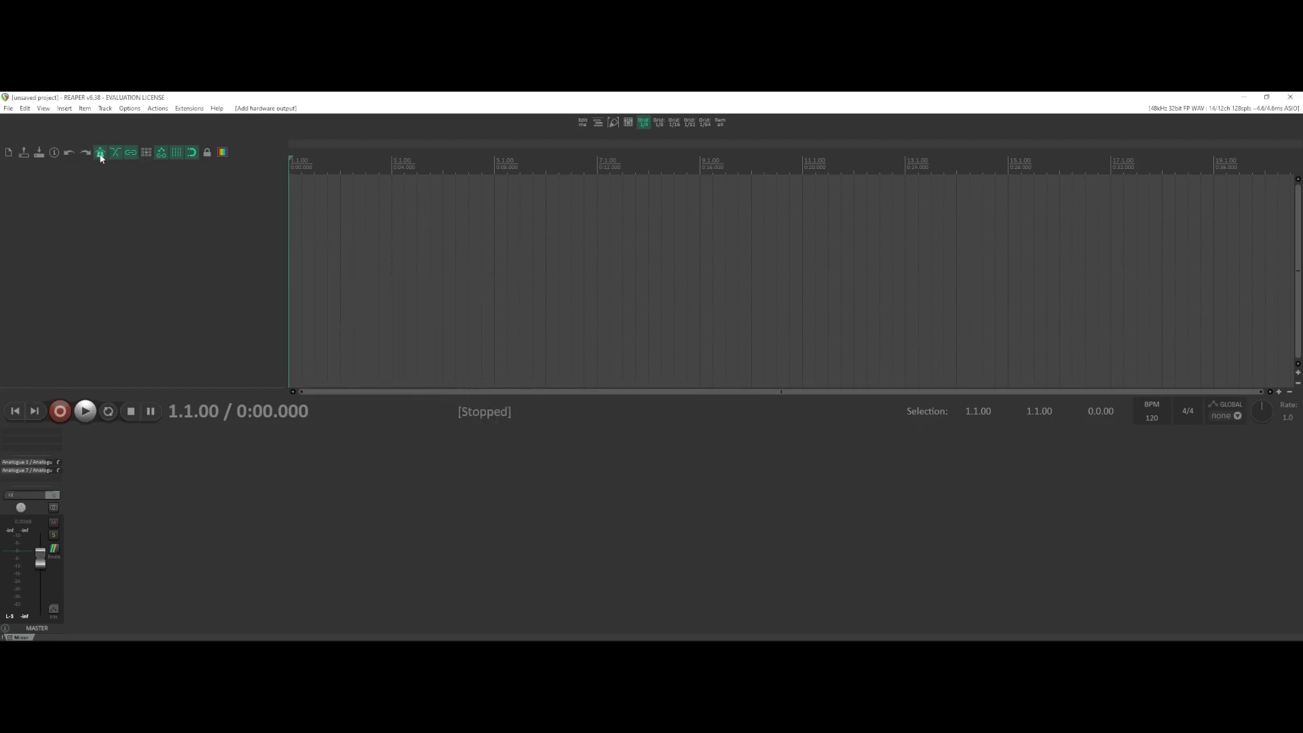
right_click(101, 153)
mouse_move(426, 331)
left_mouse_down()
mouse_move(460, 340)
mouse_move(450, 328)
left_mouse_up()
key("space")
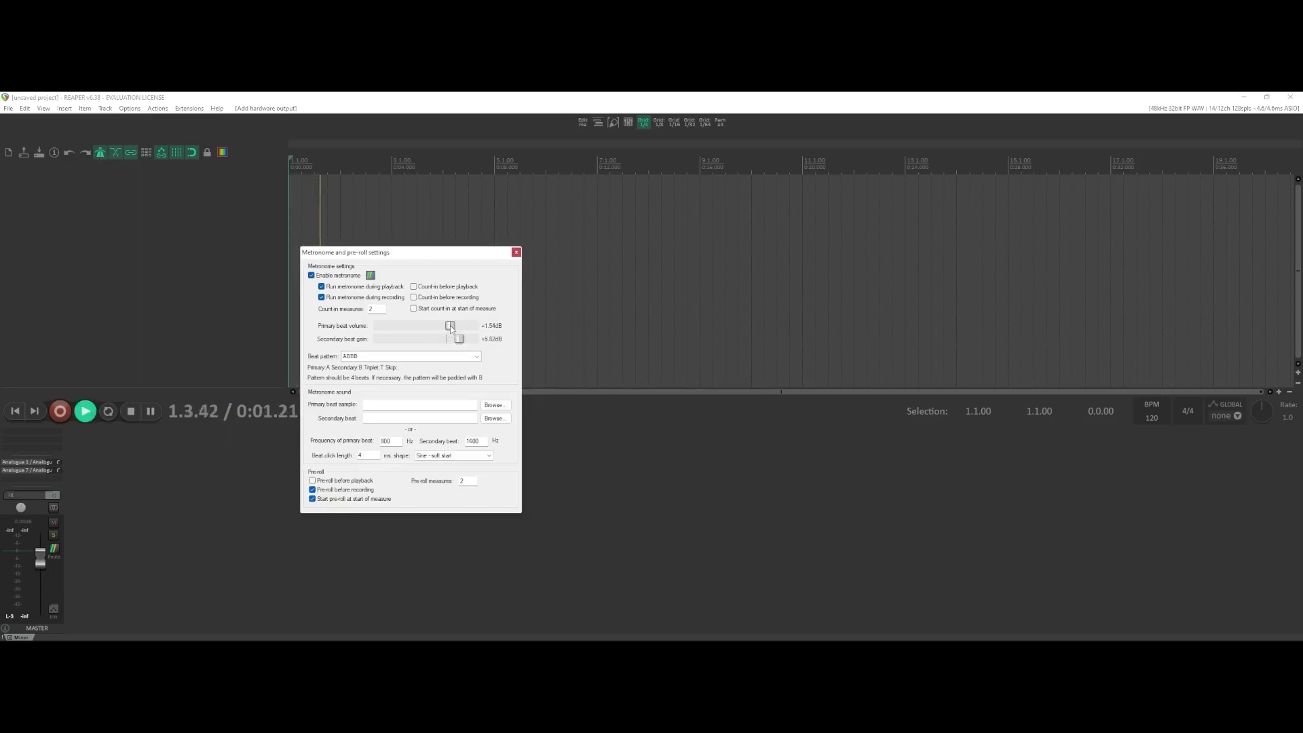
mouse_move(450, 327)
left_mouse_down()
mouse_move(413, 327)
mouse_move(465, 337)
mouse_move(447, 328)
left_mouse_up()
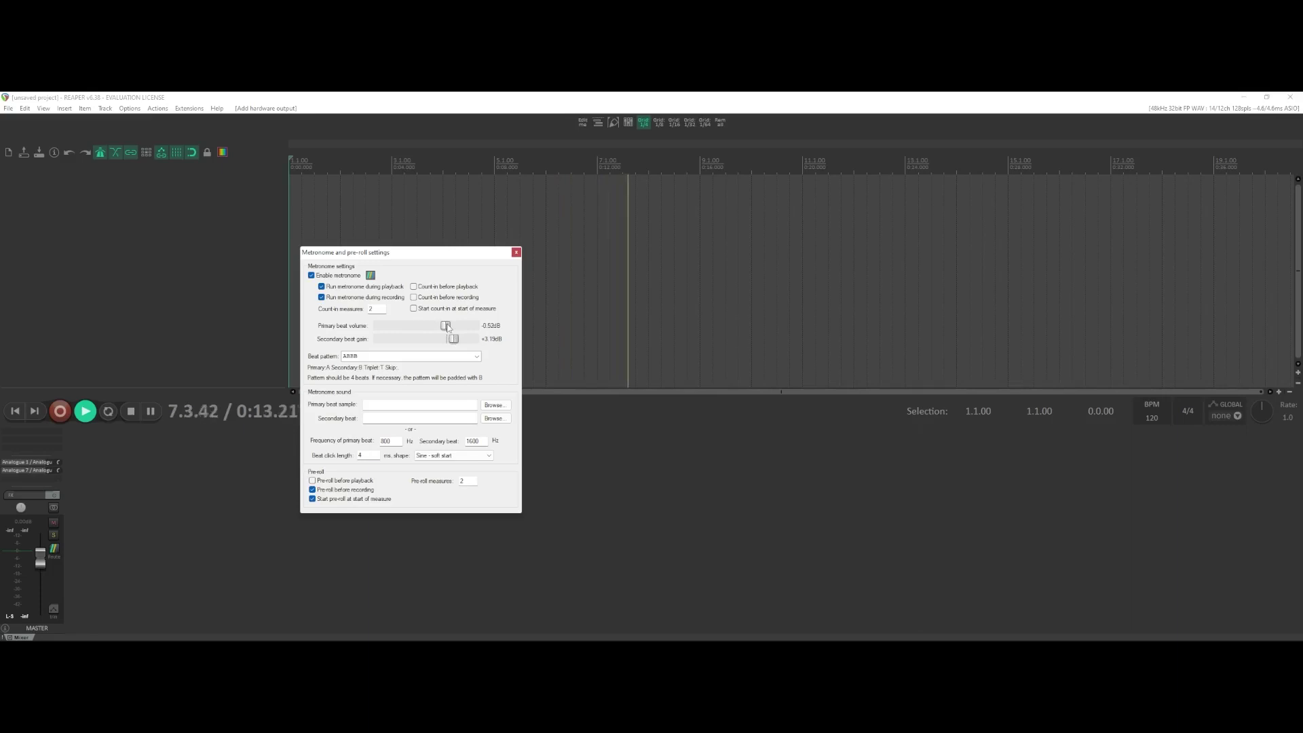
key("space")
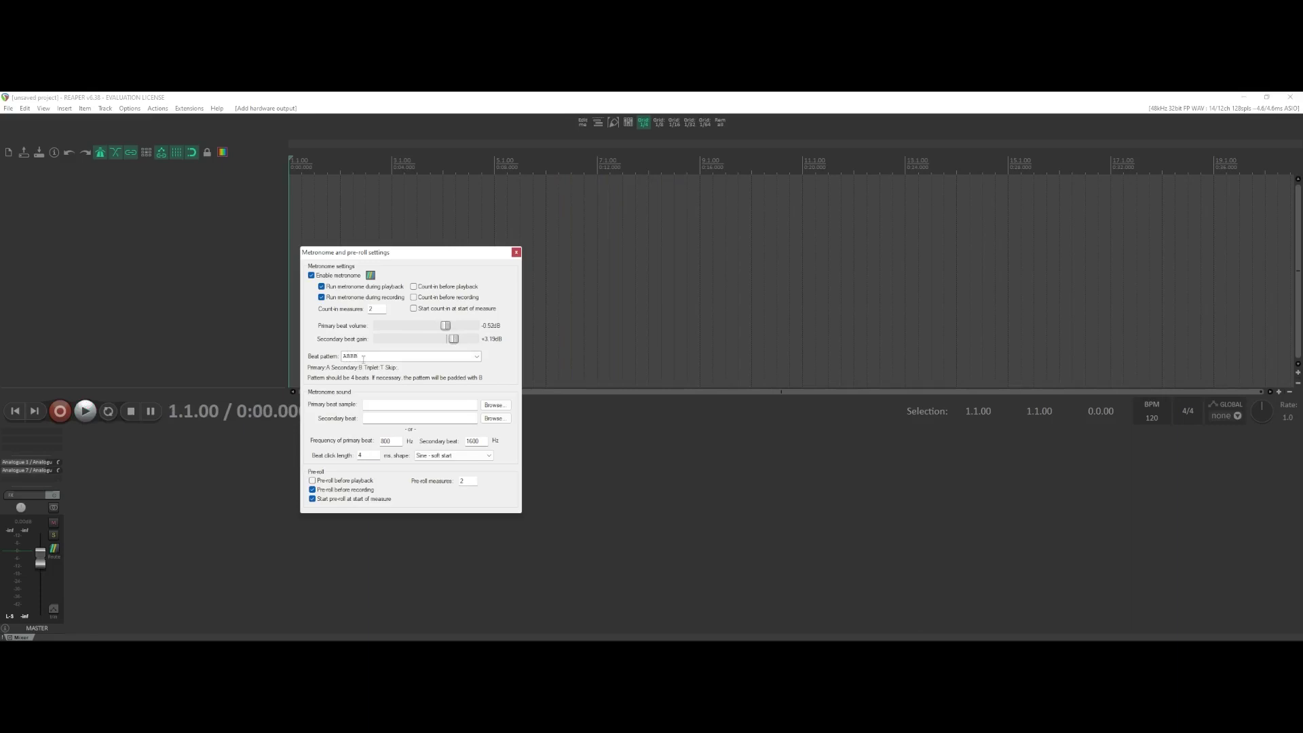
Step: Enter a custom metronome beat pattern and play the project from 2.4.00 to hear it
left_click(456, 359)
left_click(477, 358)
left_click(445, 364)
type("AB")
left_click(516, 253)
left_click(375, 213)
key("space")
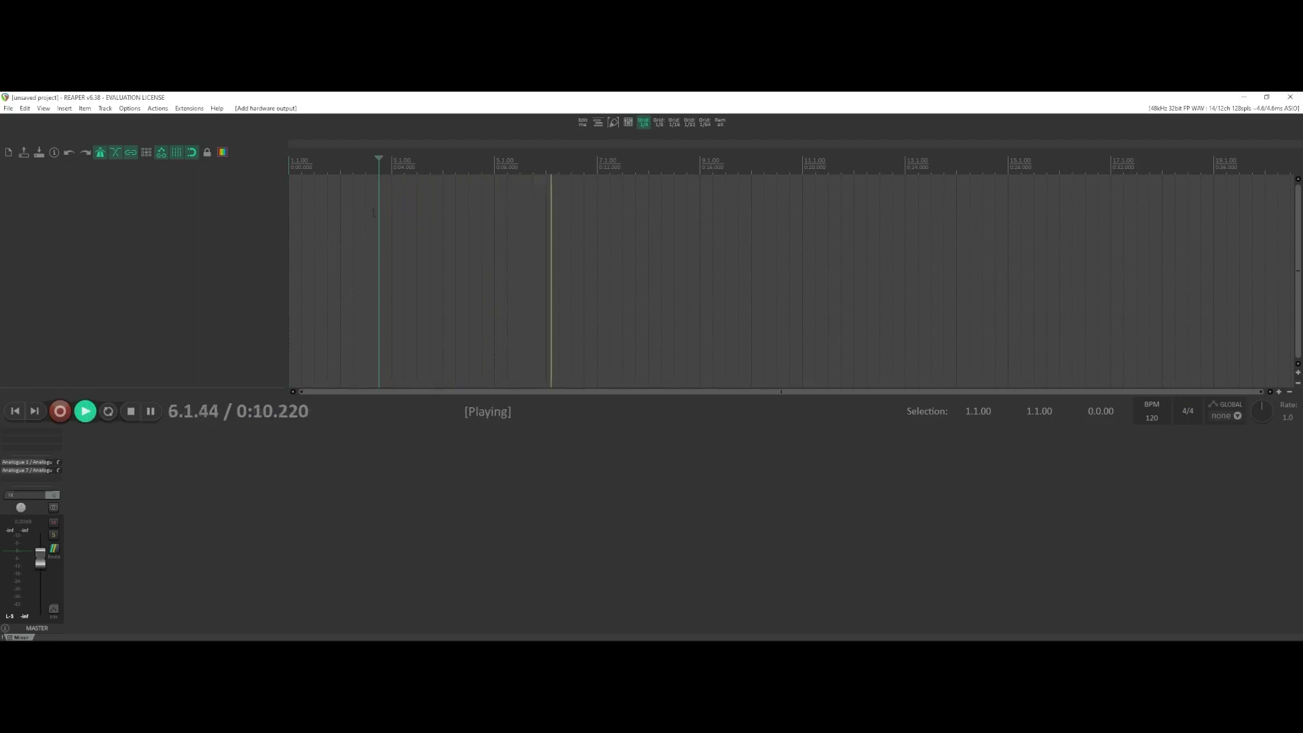
key("space")
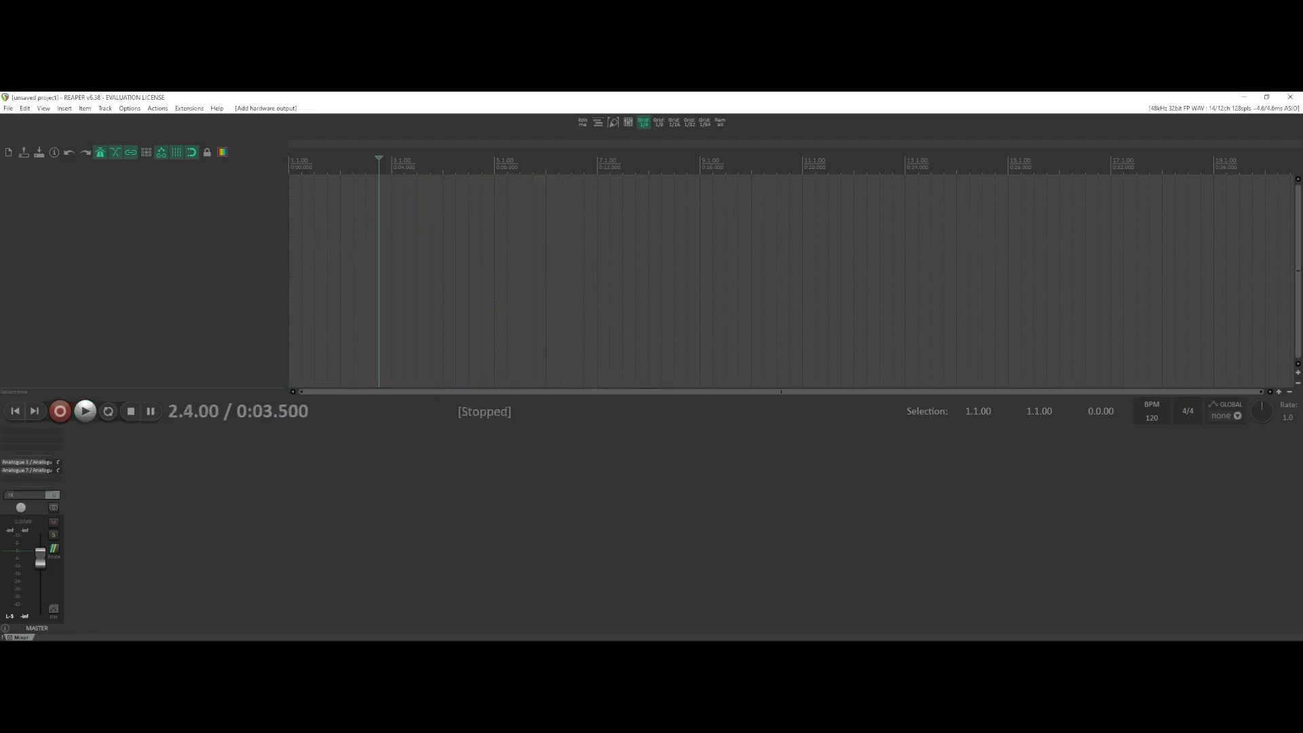
Step: Set the metronome's beat pattern to ABBT and play the project to hear the triplet on the last beat
right_click(100, 153)
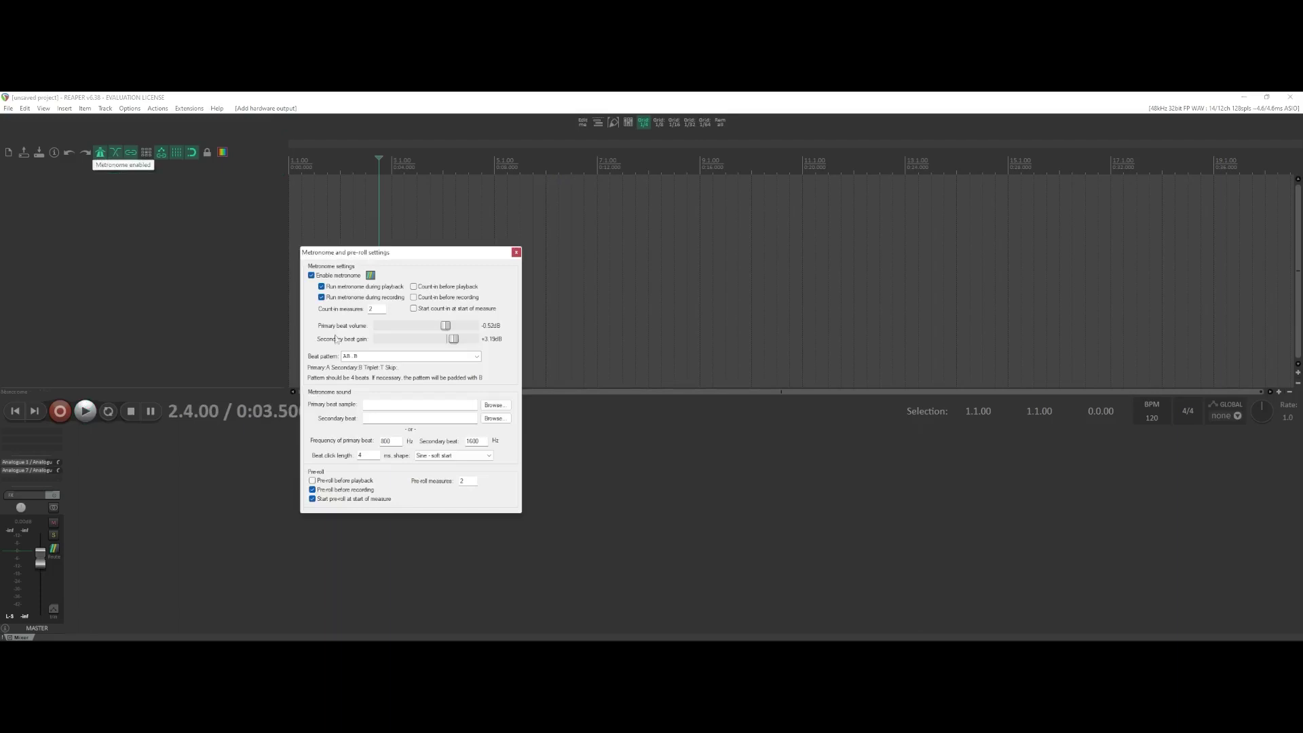
left_click(366, 355)
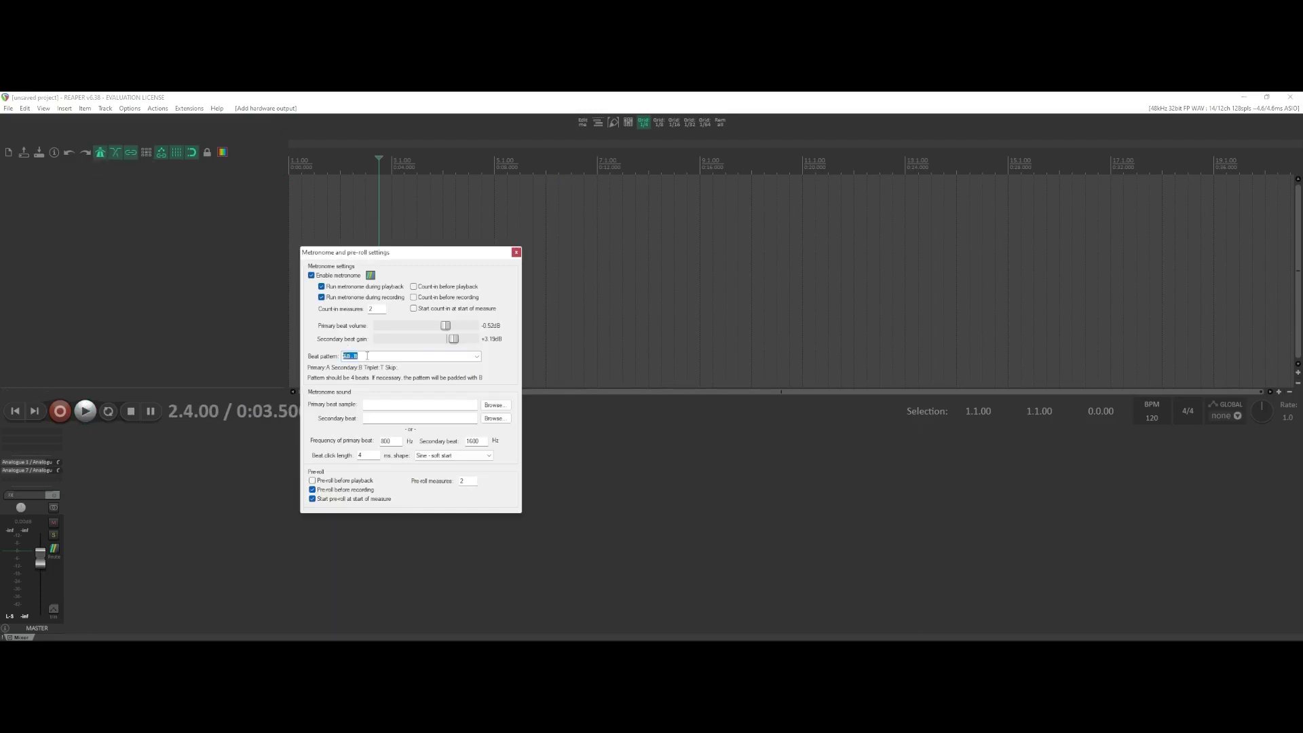
type("AbbbT")
left_click(516, 252)
key("space")
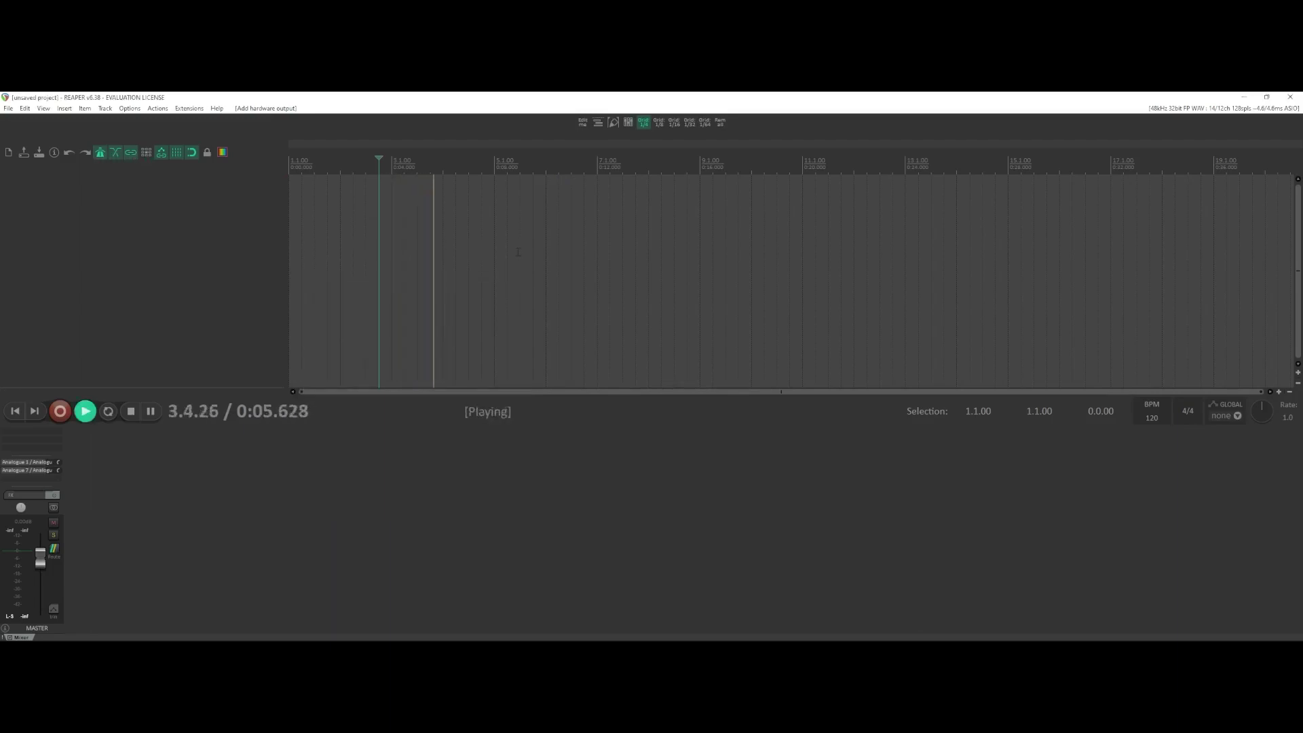
key("space")
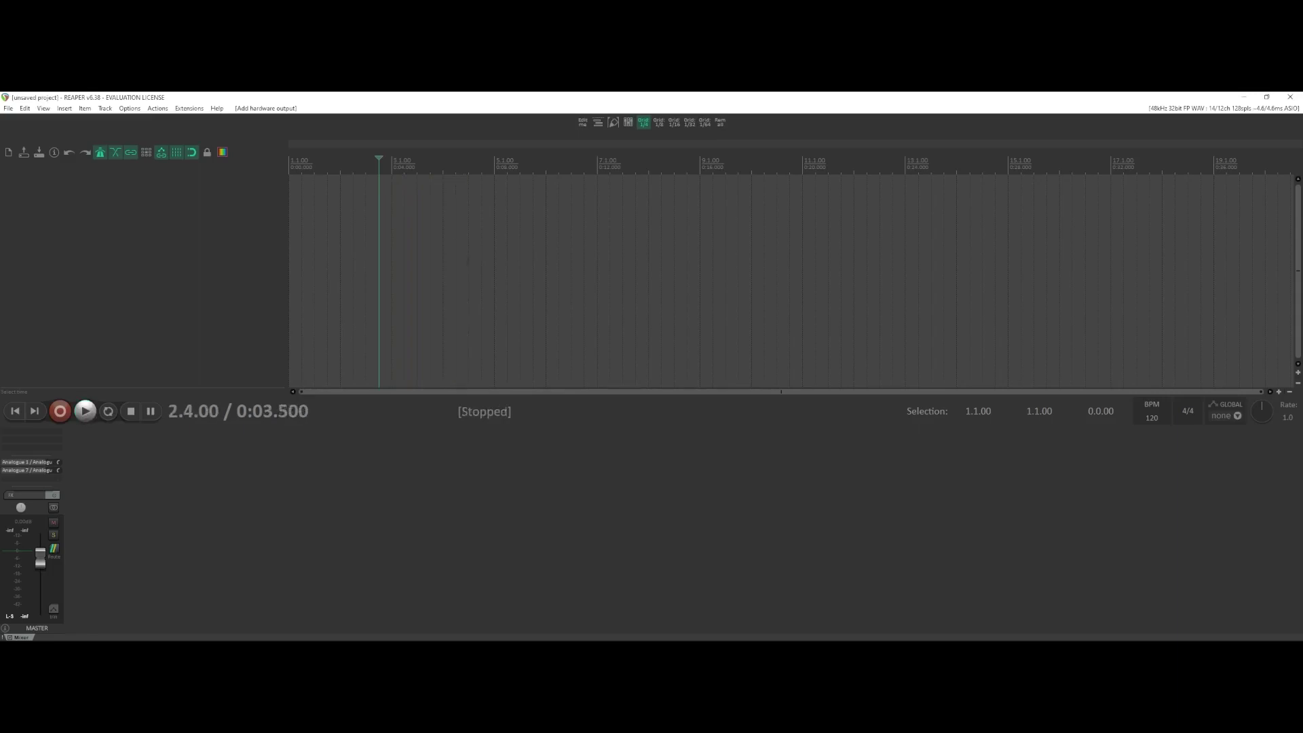
Step: Replace the metronome's triplet beat pattern with a new pattern starting on primary beat A and play the project to check it
right_click(117, 155)
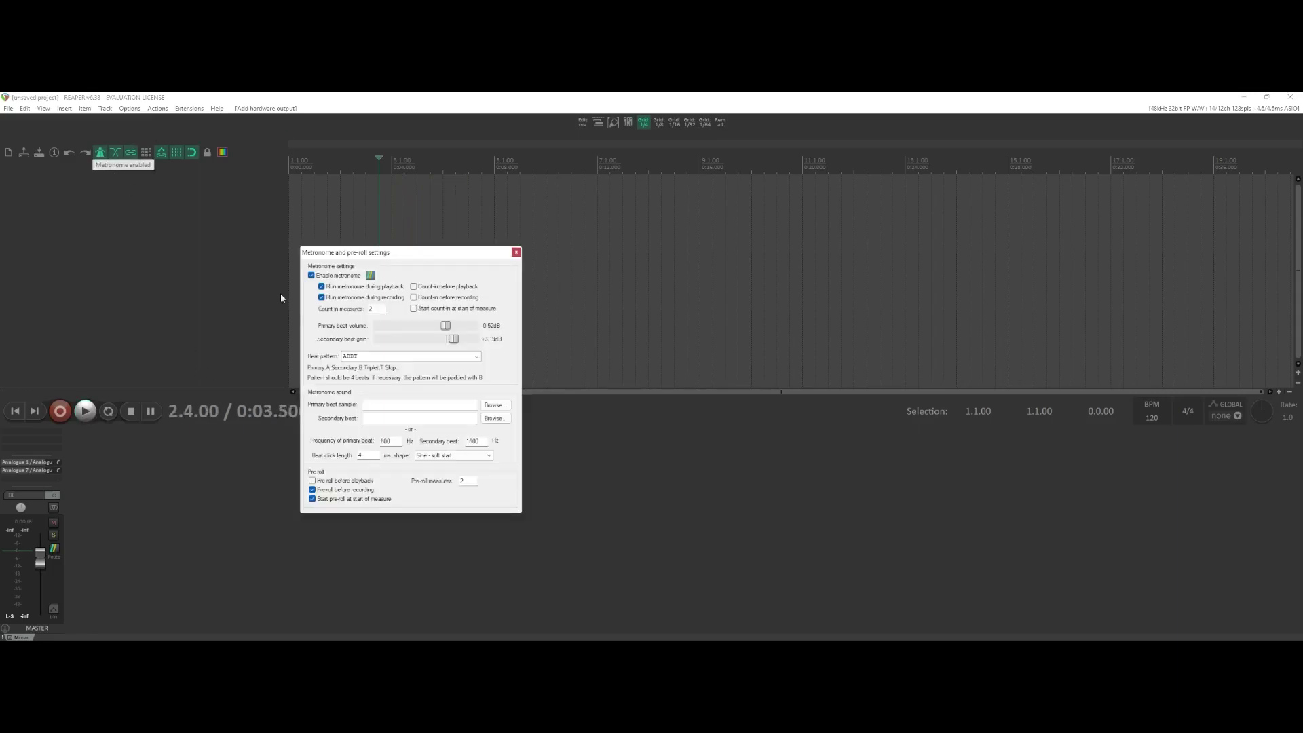
double_click(342, 356)
type("A")
left_click(515, 252)
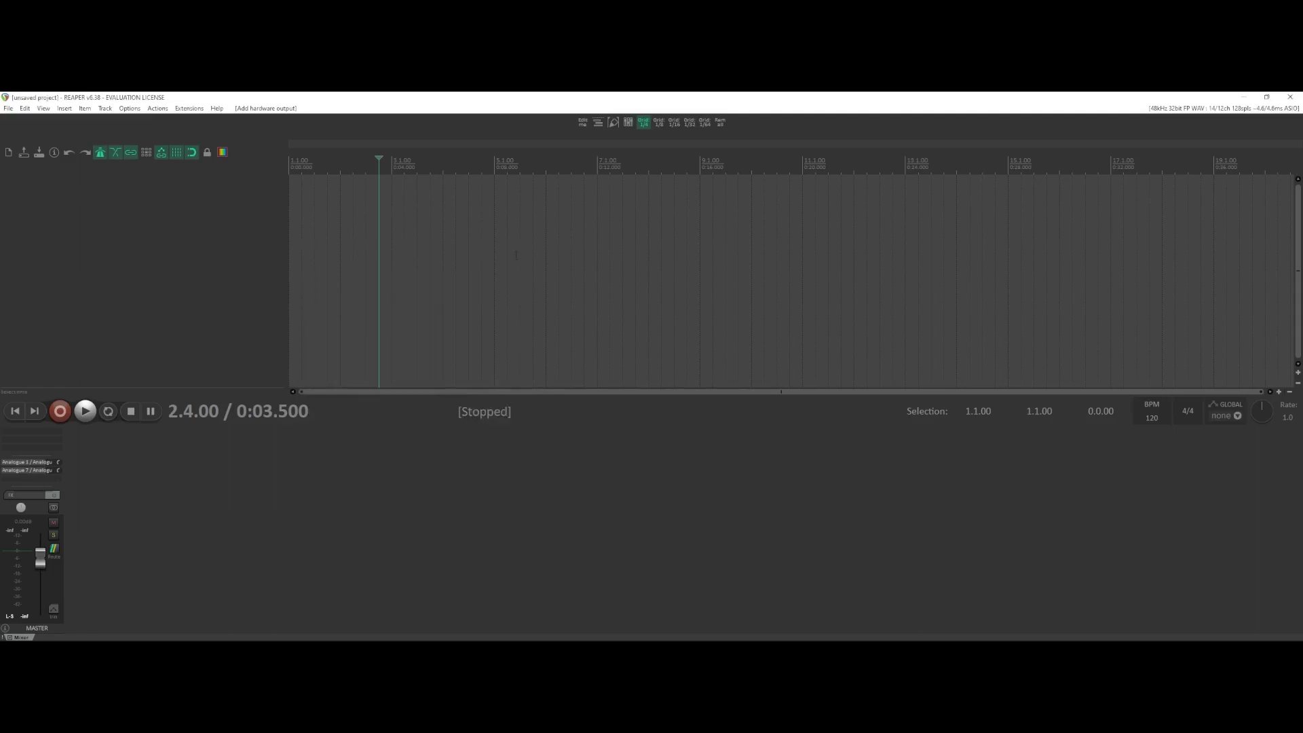
key("space")
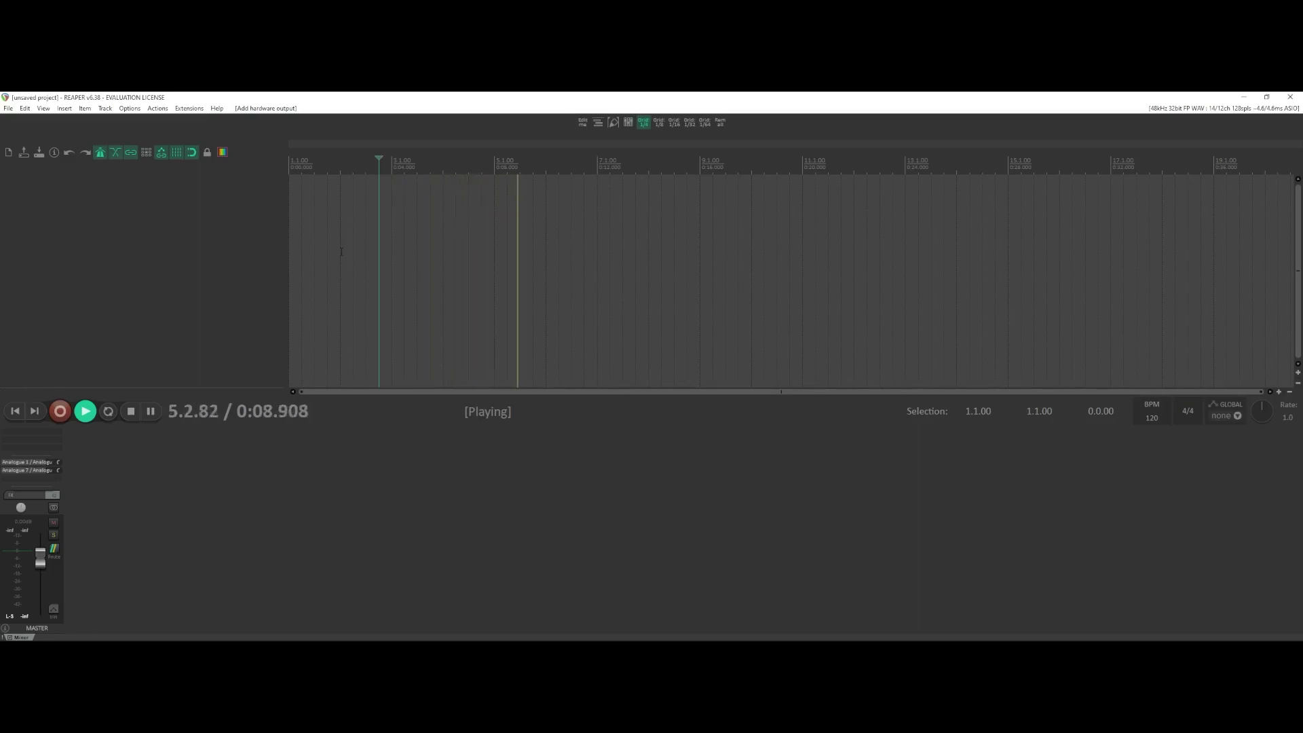
key("space")
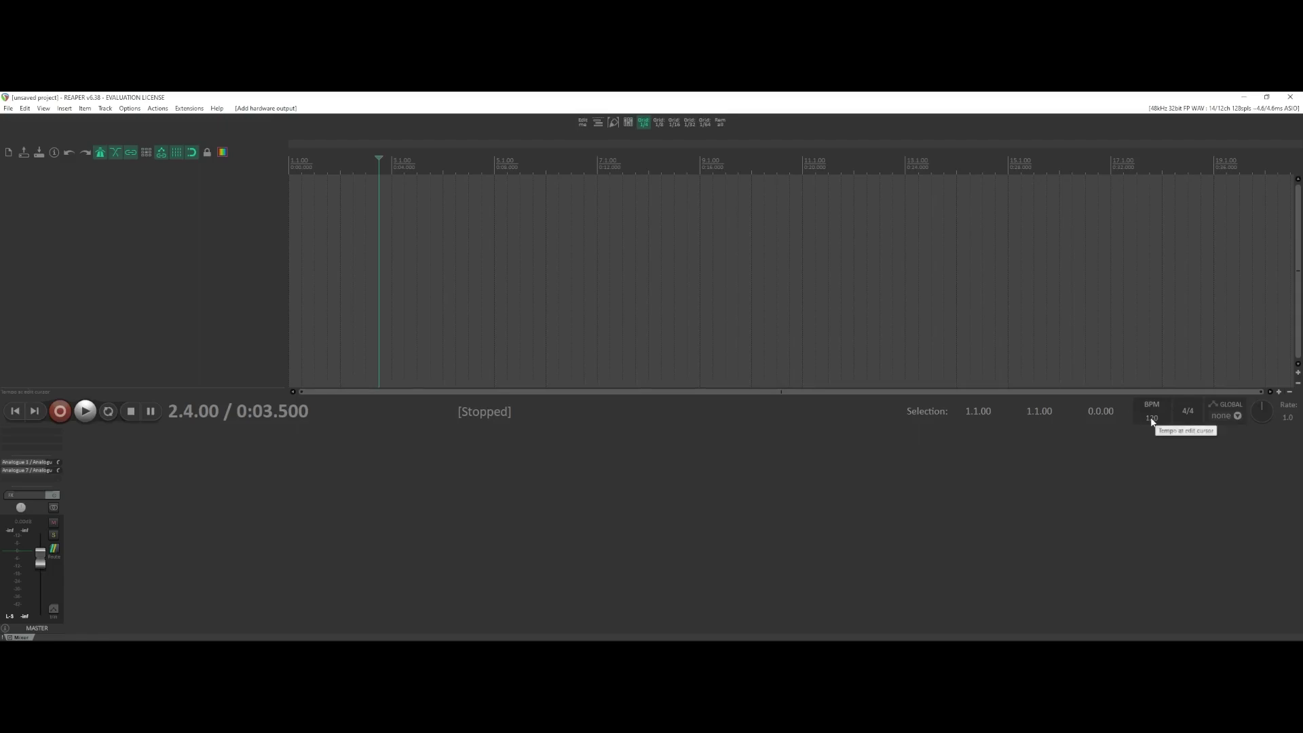
Step: Move the edit cursor to 3.4.00 and play briefly to hear the metronome at the current tempo
left_click(430, 253)
key("space")
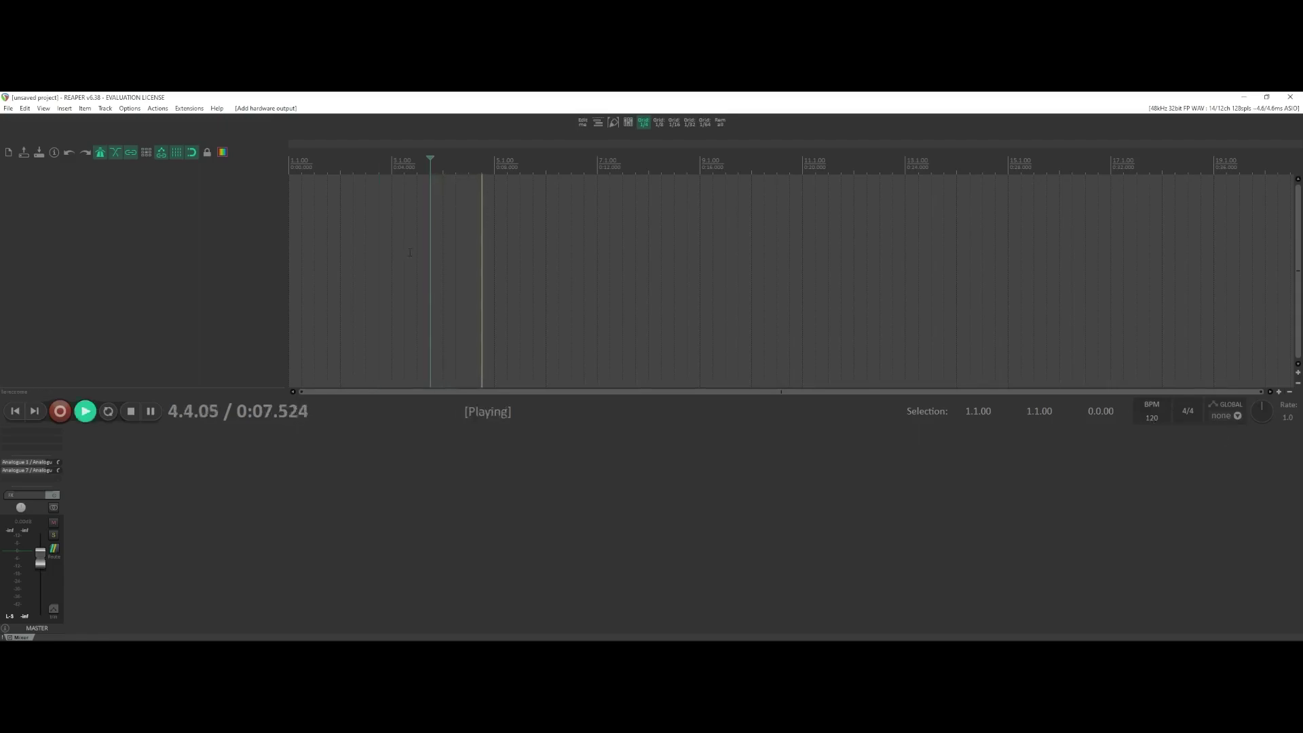
key("space")
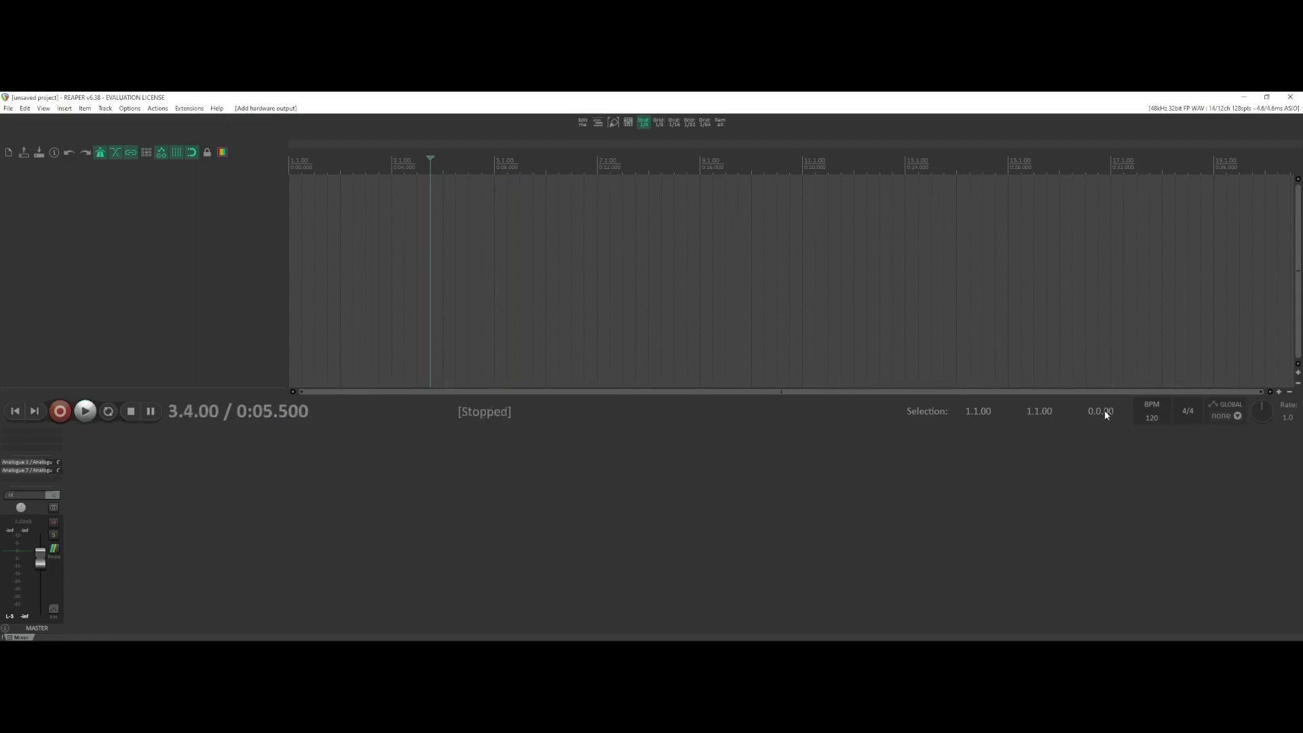
Step: Set the project tempo to 50 BPM and play briefly to hear the metronome at that speed
left_click(1151, 417)
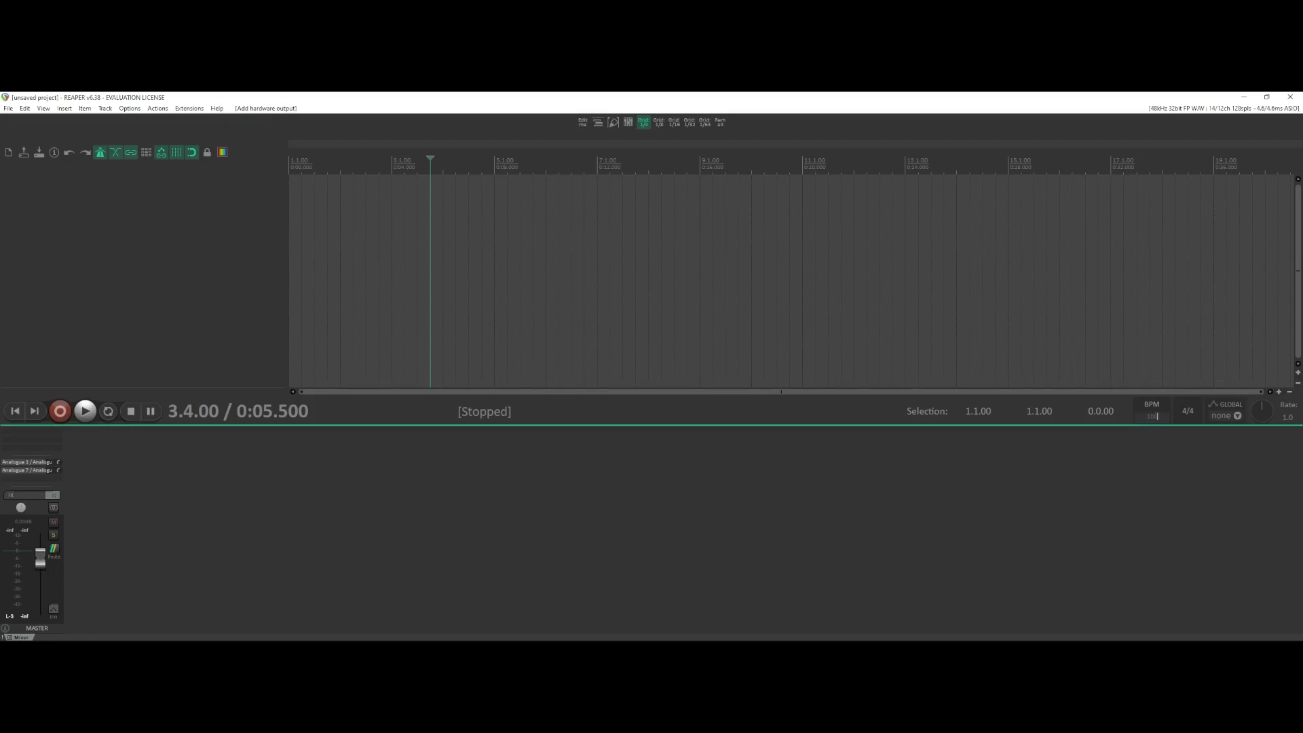
key("Return")
key("space")
key("space")
left_click(1155, 416)
type("50")
key("Return")
key("space")
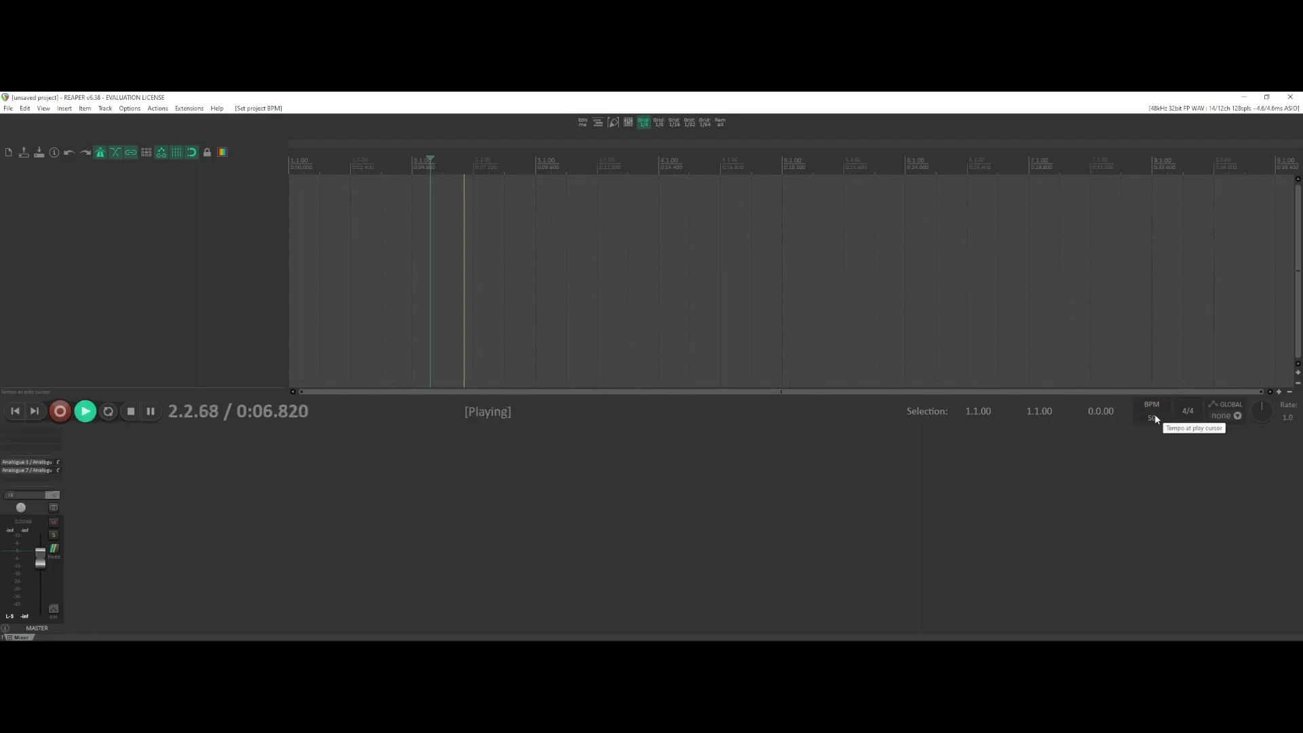
key("space")
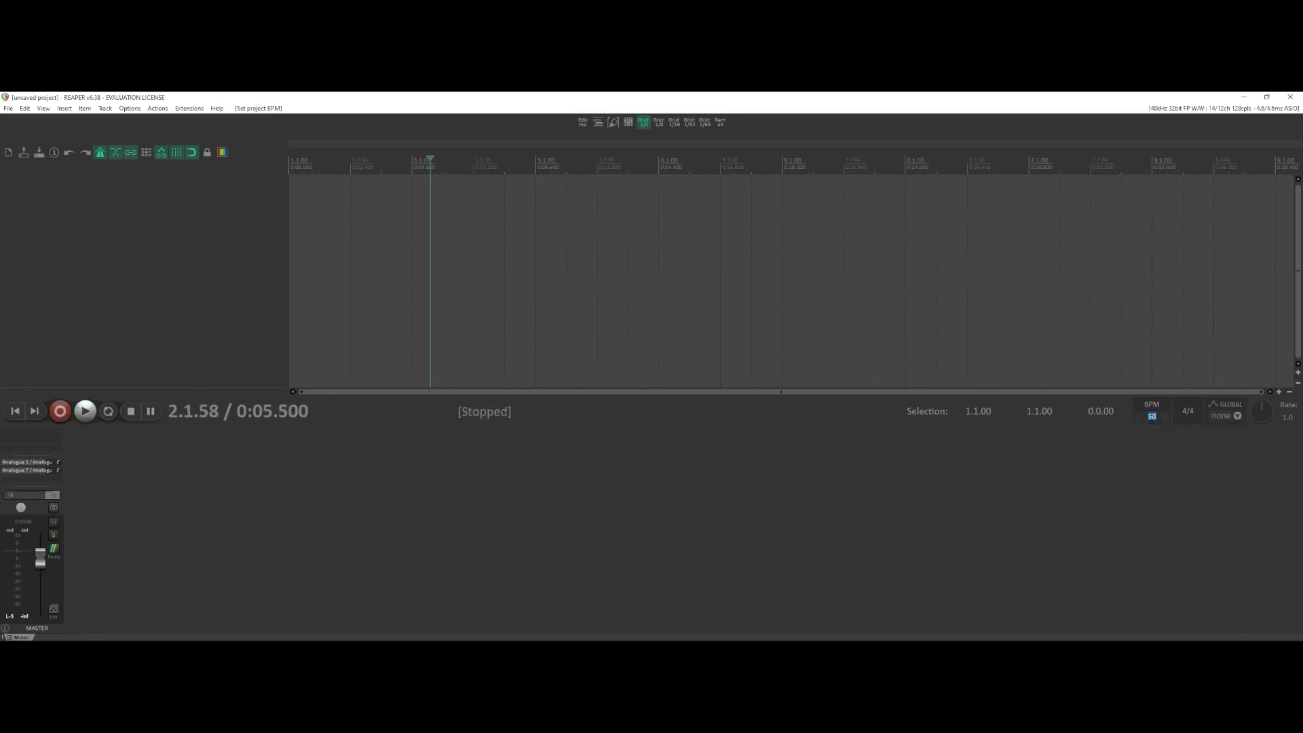
Step: Set the project tempo to 200 BPM and start playback to hear the faster click
type("200")
key("Return")
key("space")
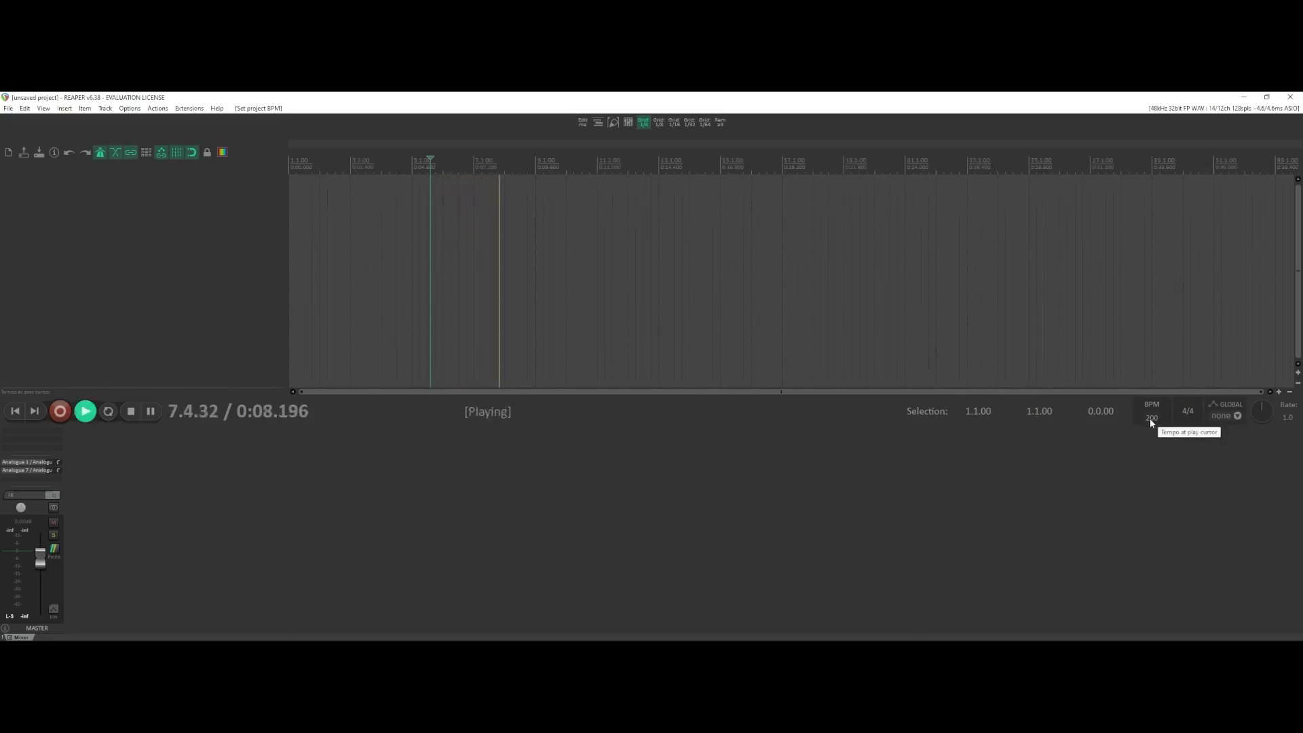
Step: Stop playback and set the project tempo back to 120 BPM
key("space")
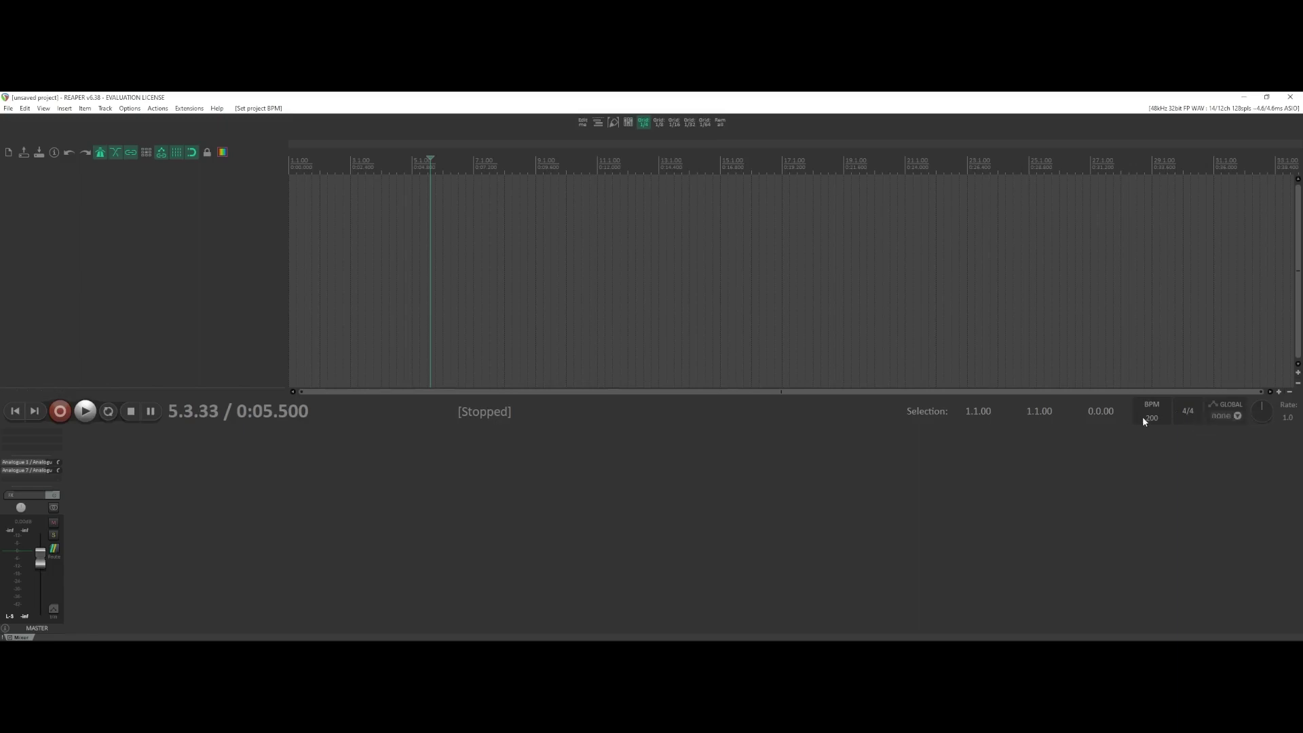
type("0")
key("Return")
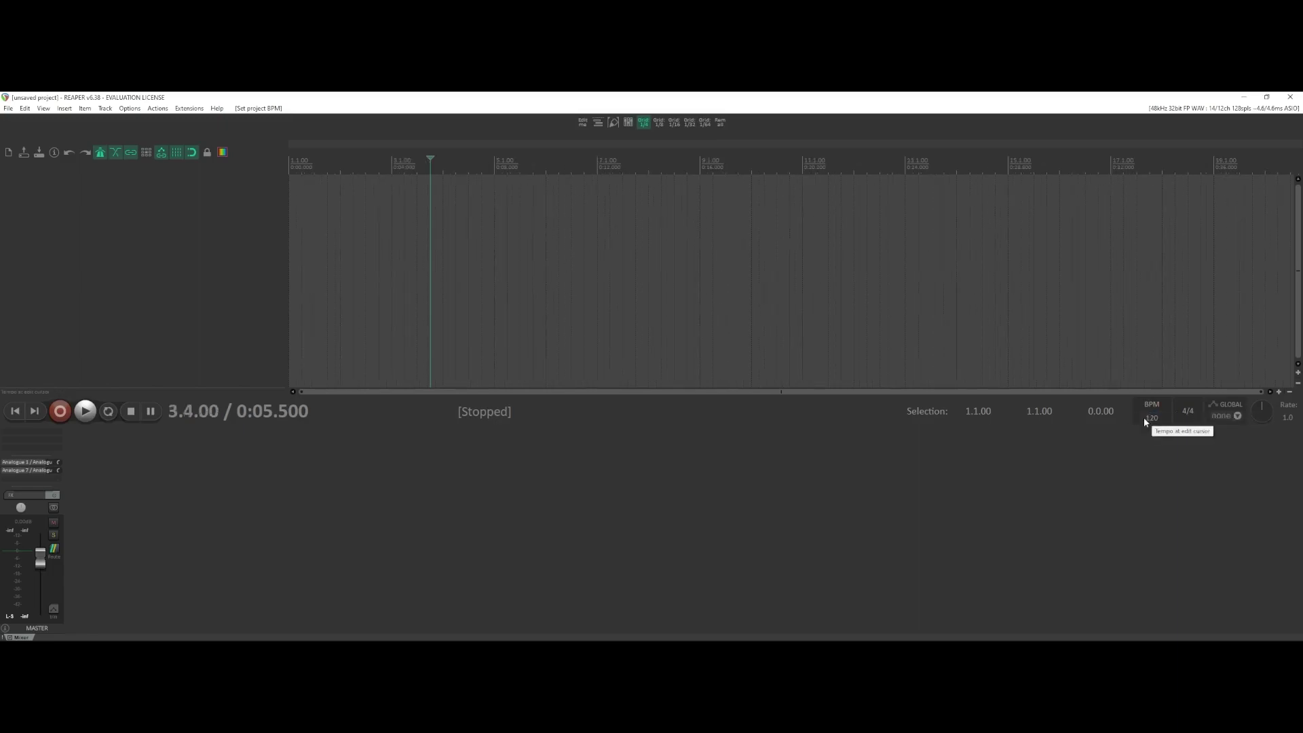
Step: Play the metronome briefly in 4/4 at 120 BPM, and again with the project time signature set to 3/4
key("space")
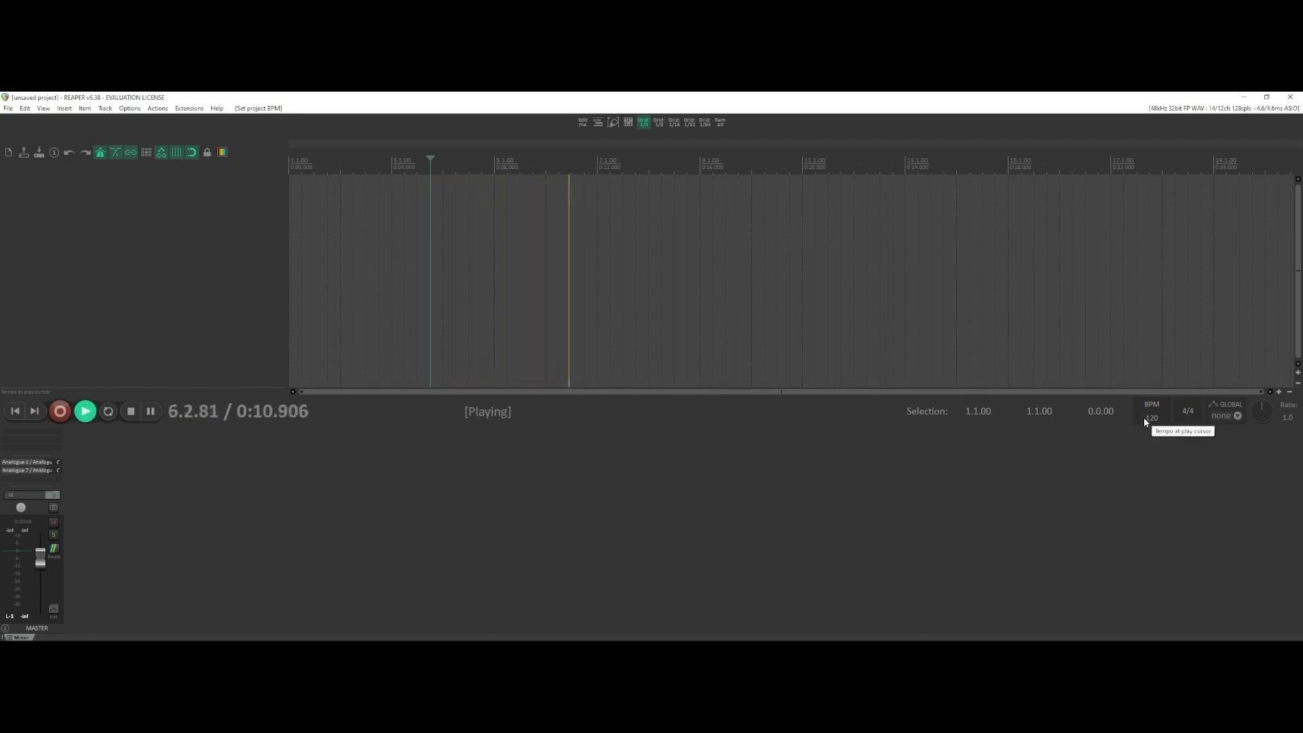
key("space")
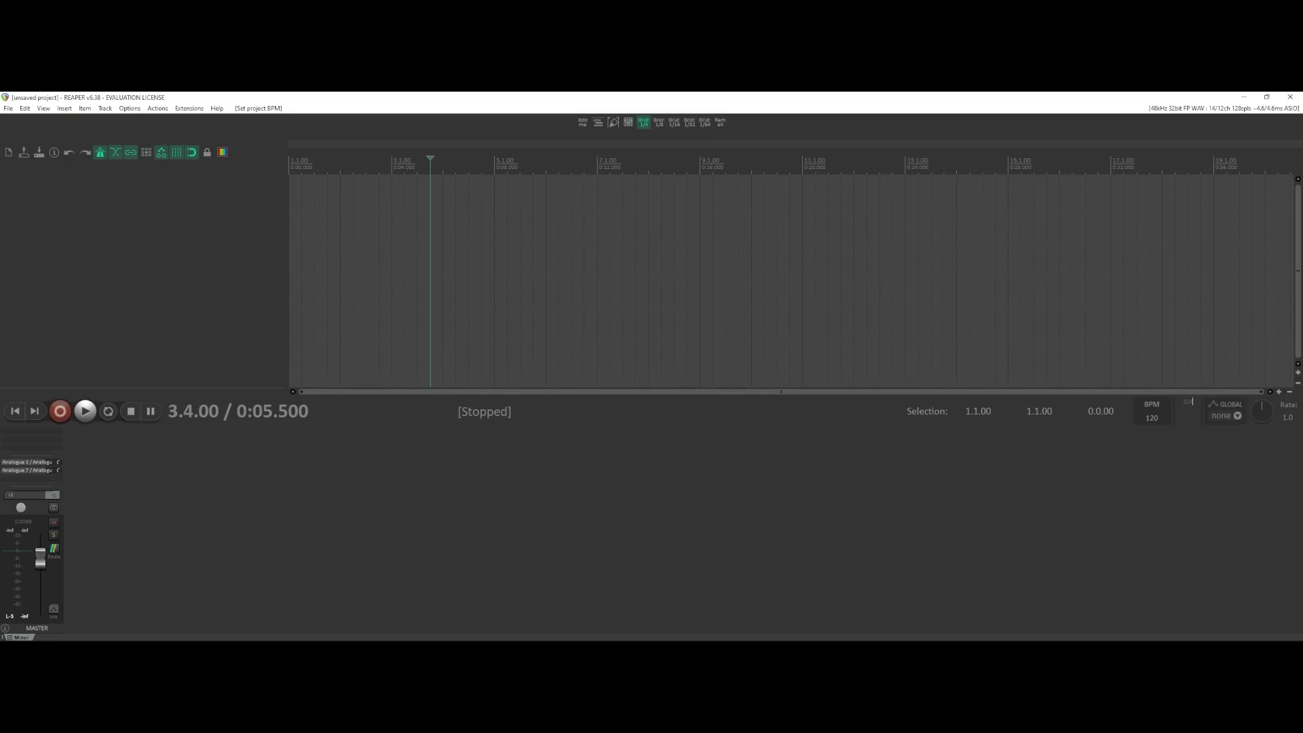
scroll(1183, 411, "down", 1)
key("space")
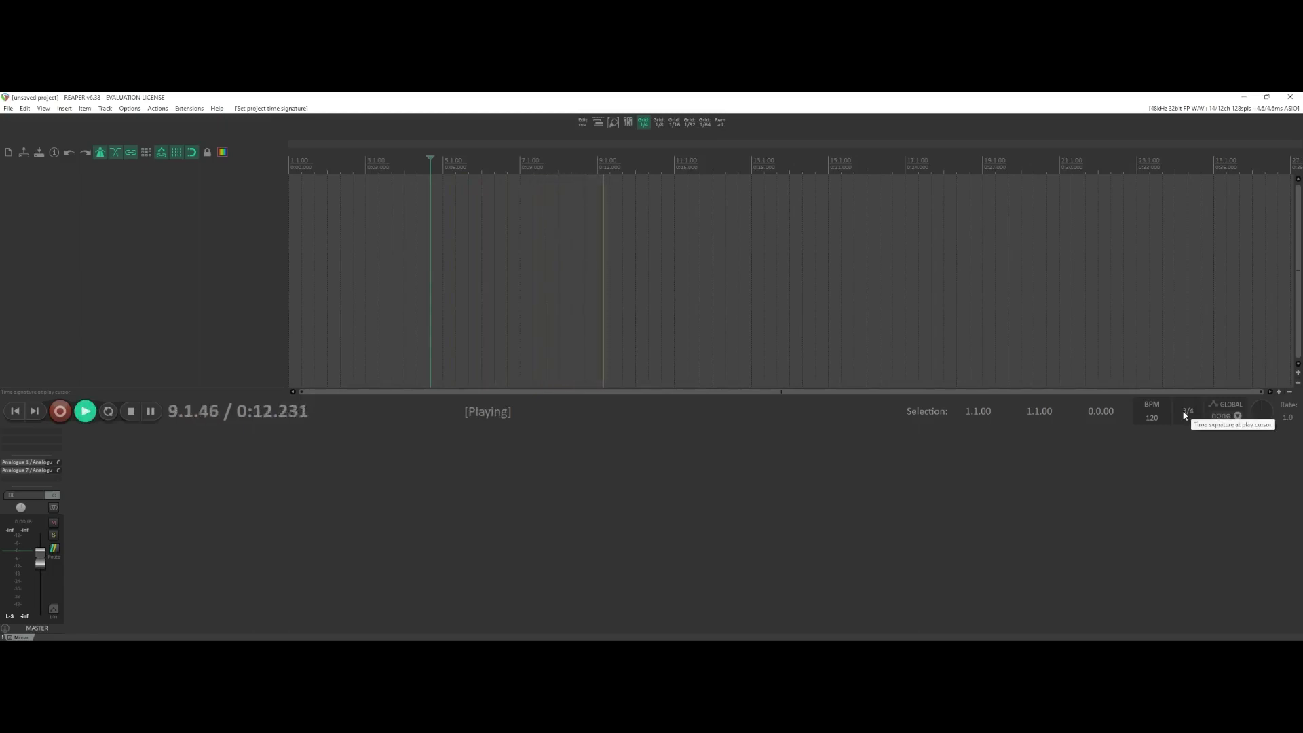
key("space")
Step: Set the project time signature to 2/4 and play briefly to hear the metronome pattern
key("BackSpace")
type("2/4")
key("Return")
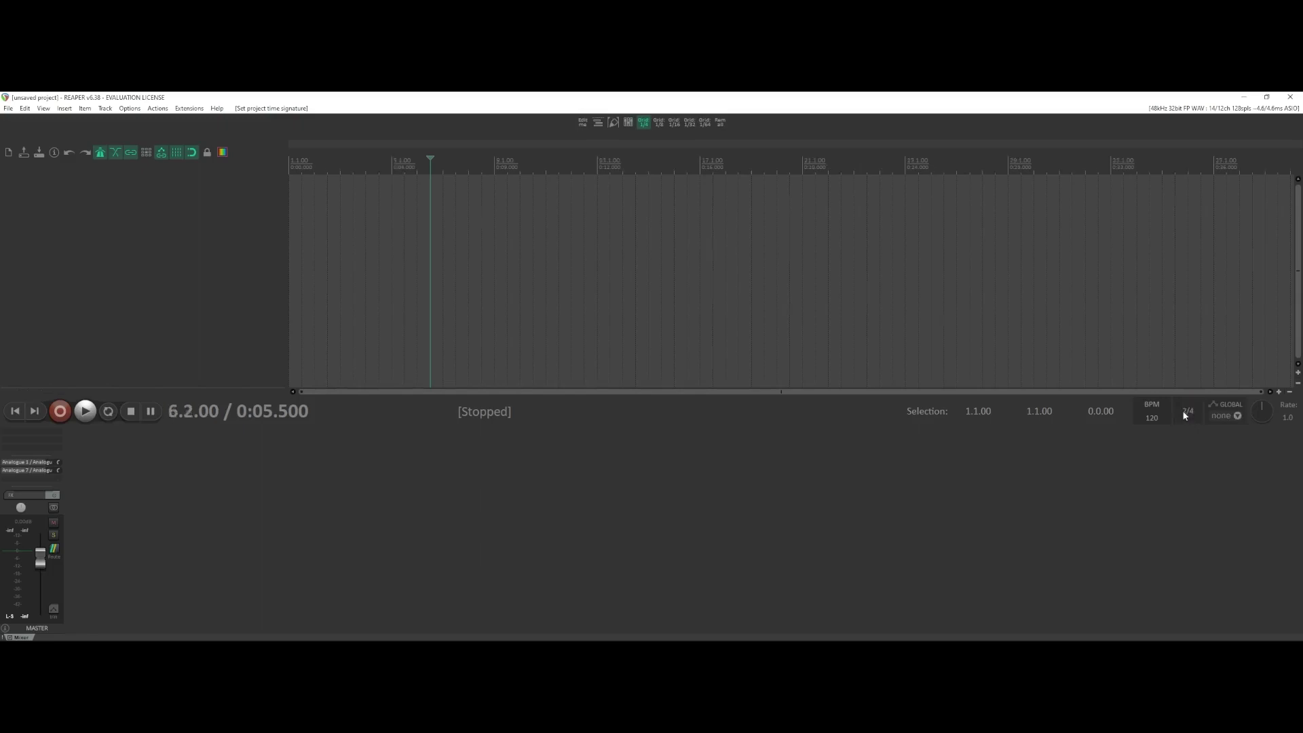
key("space")
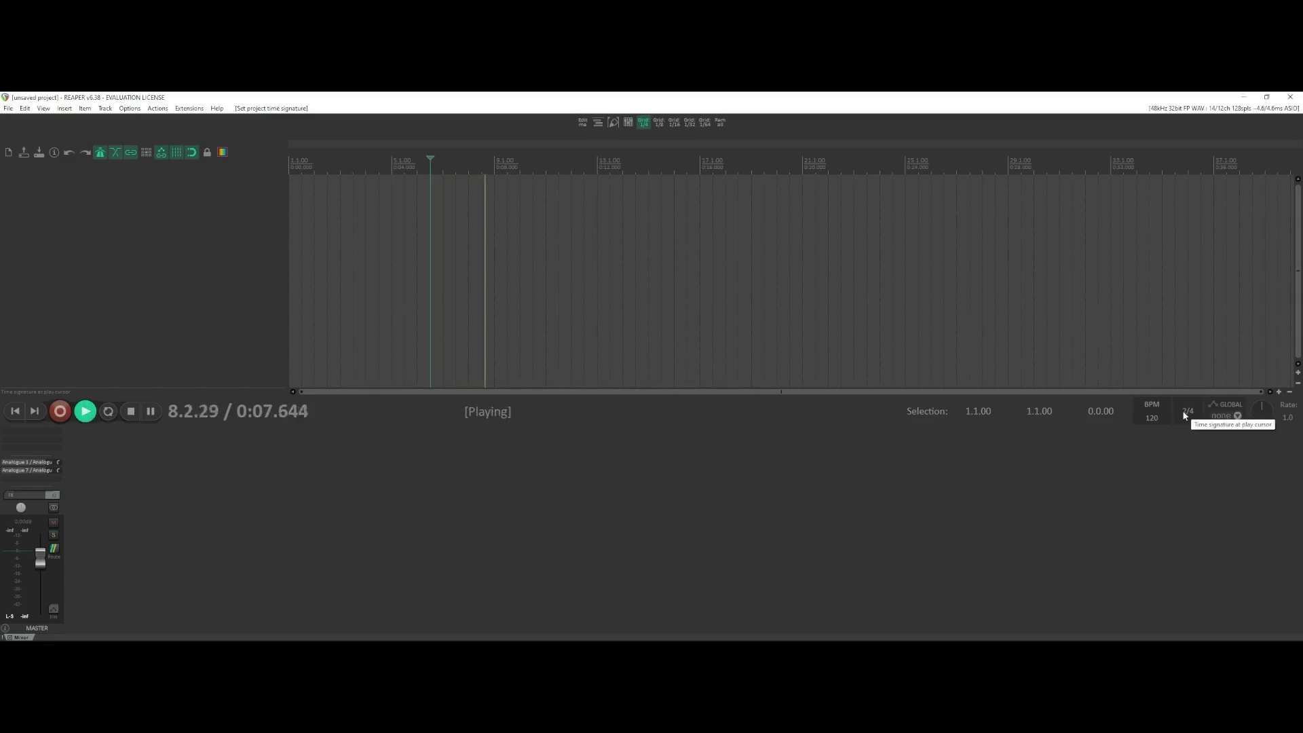
key("space")
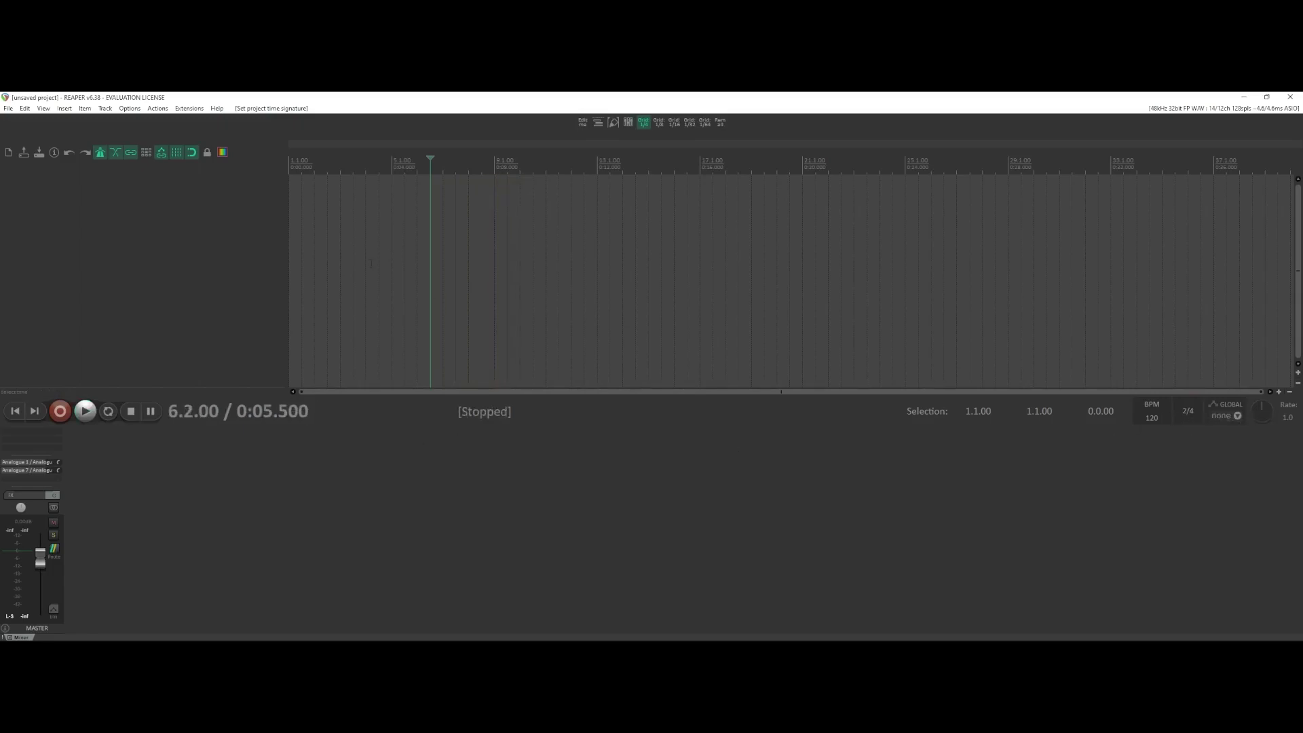
Step: Return to the project start, add a new track with a taller height and arm it for recording
scroll(316, 231, "up", 5)
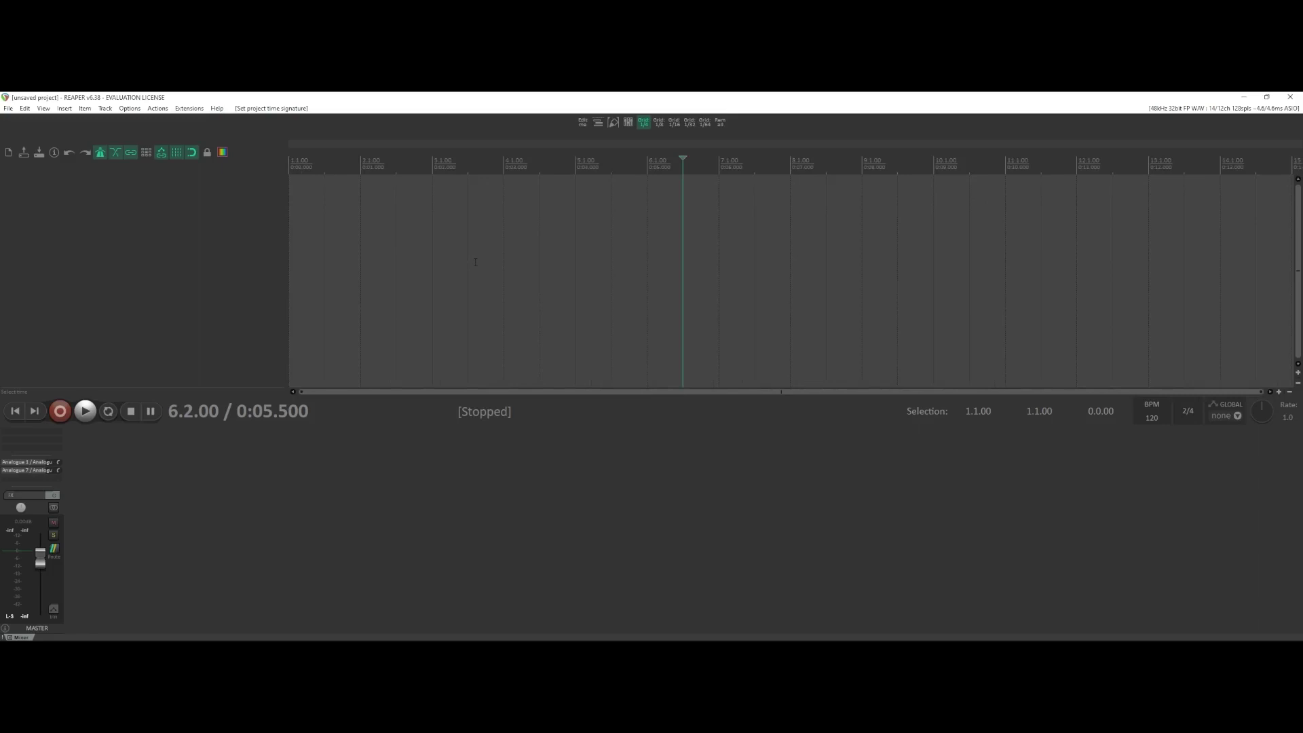
key("Home")
double_click(207, 216)
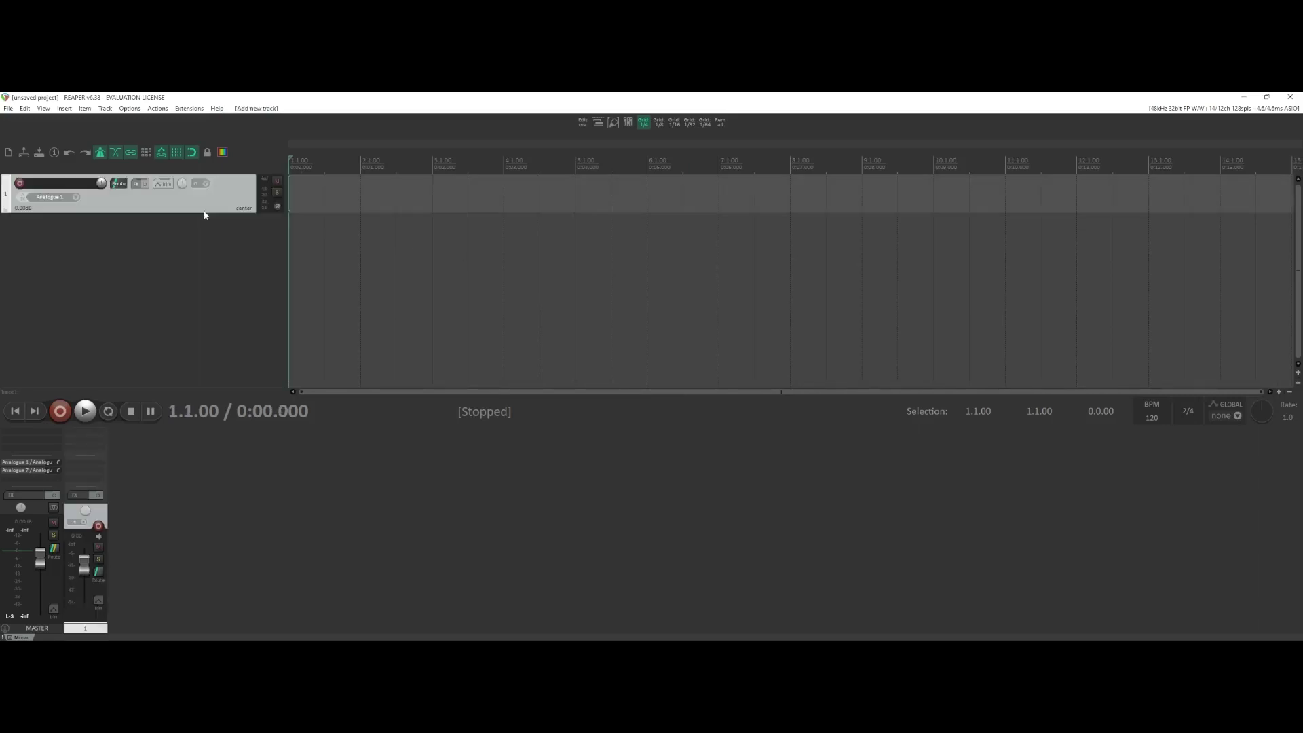
left_click_drag(185, 214, 182, 299)
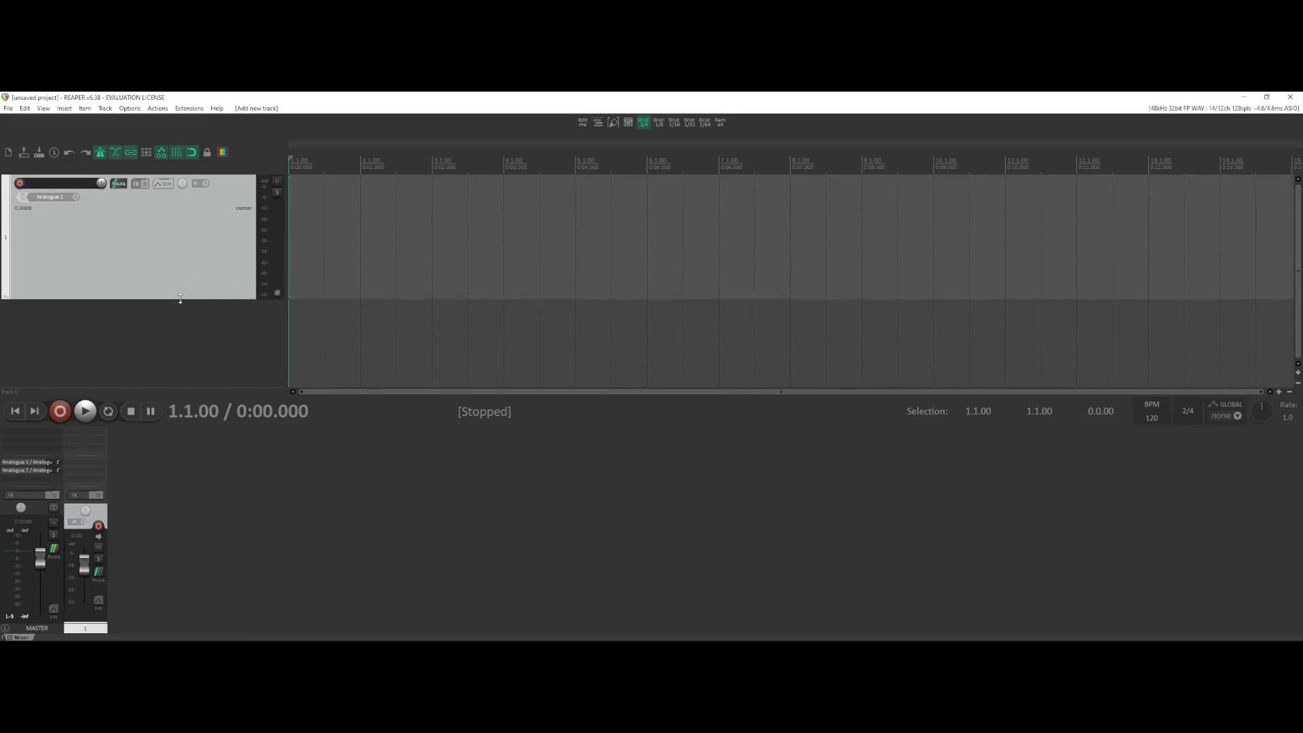
left_click(20, 183)
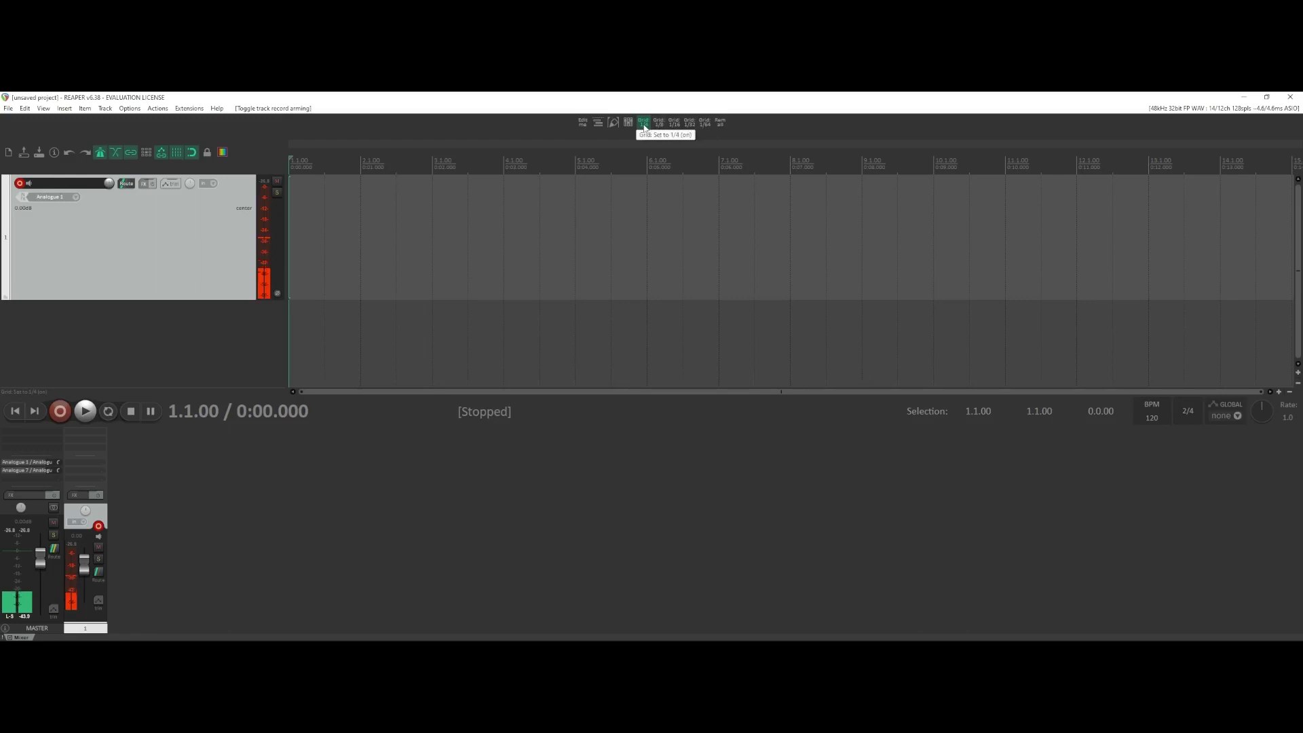
Step: Play from the project start and record a take of roughly six bars on the armed track to the metronome
key("space")
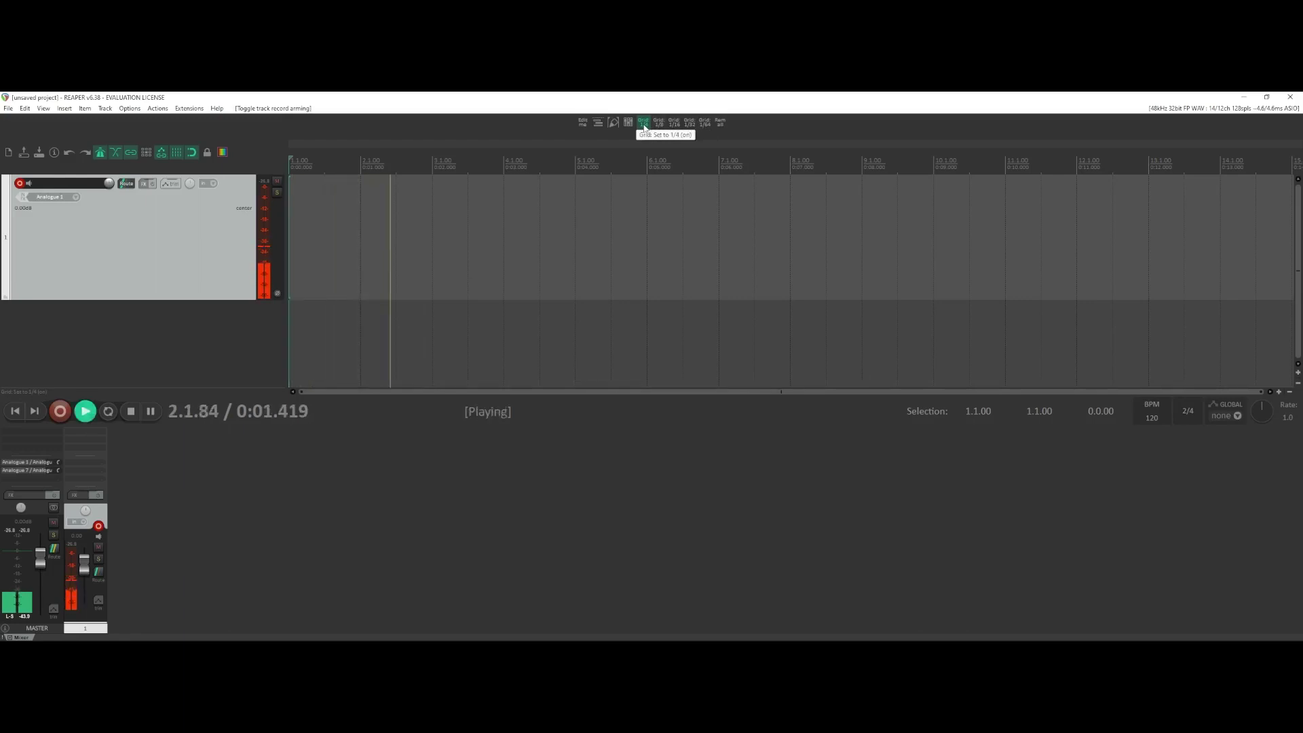
key("space")
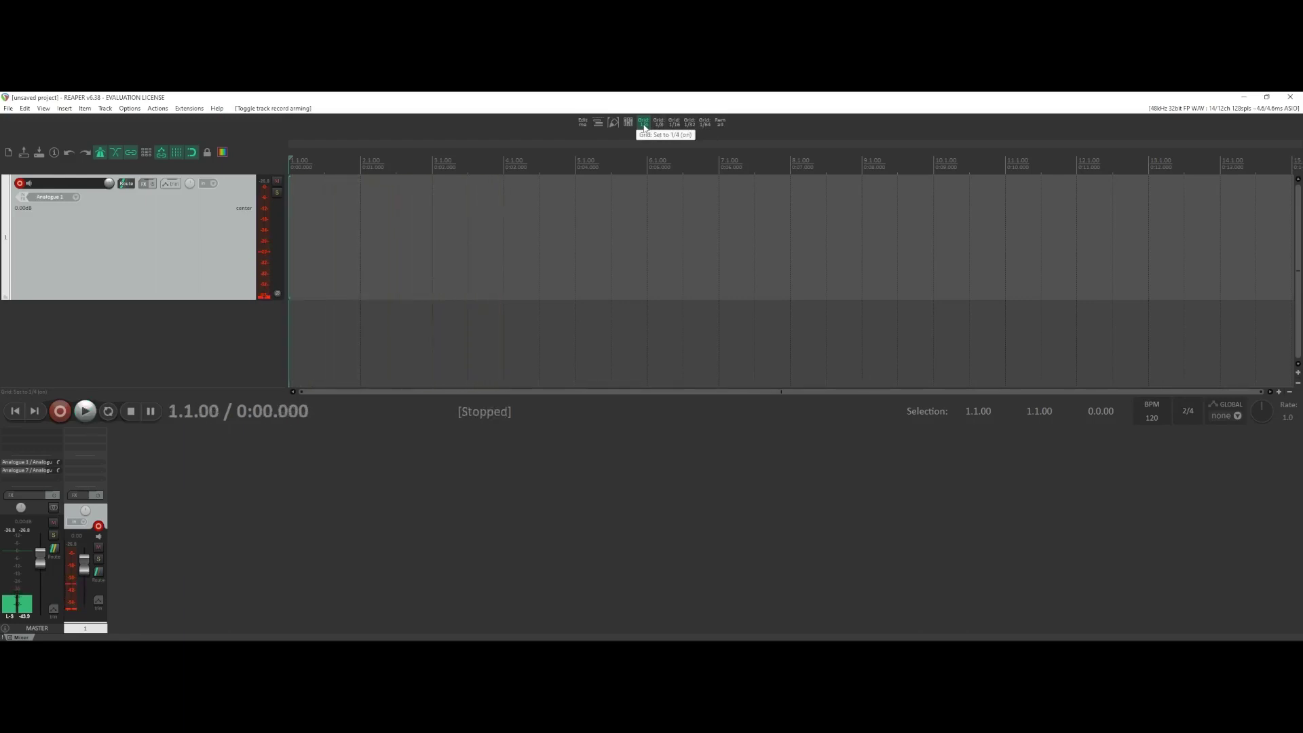
key("space")
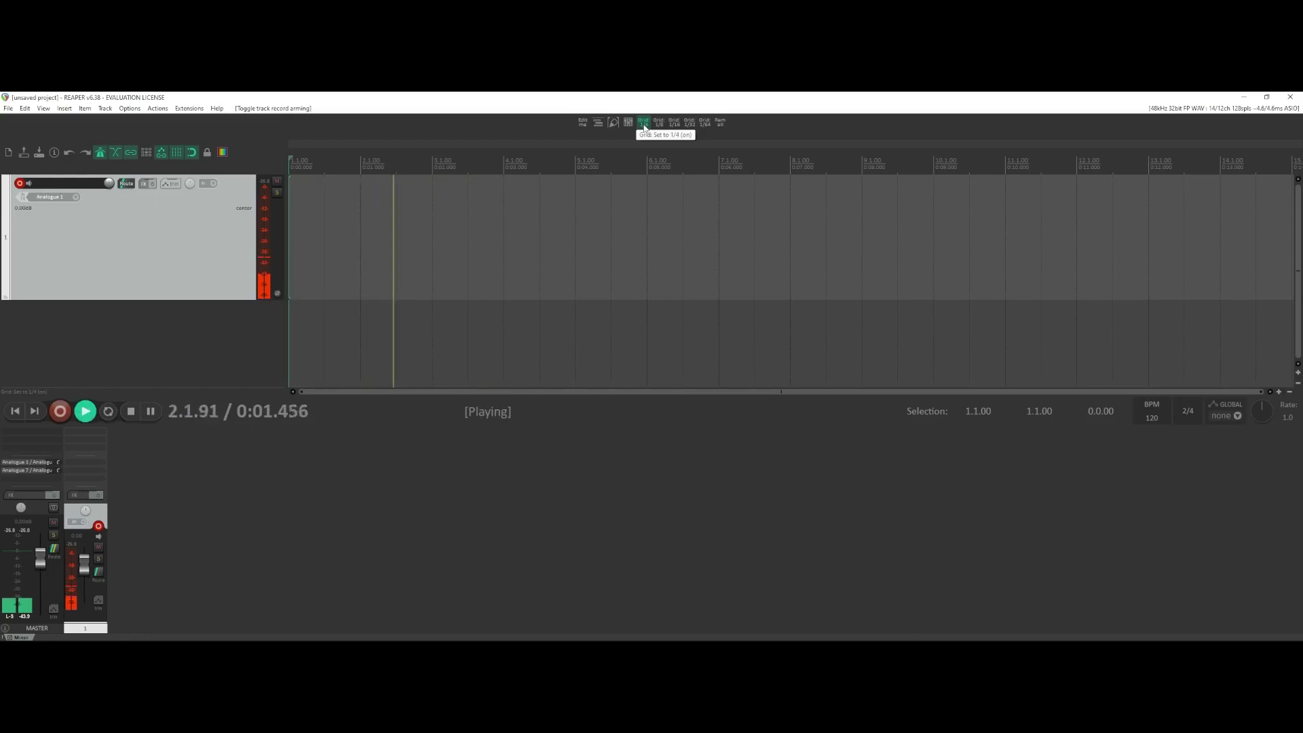
key("ctrl+r")
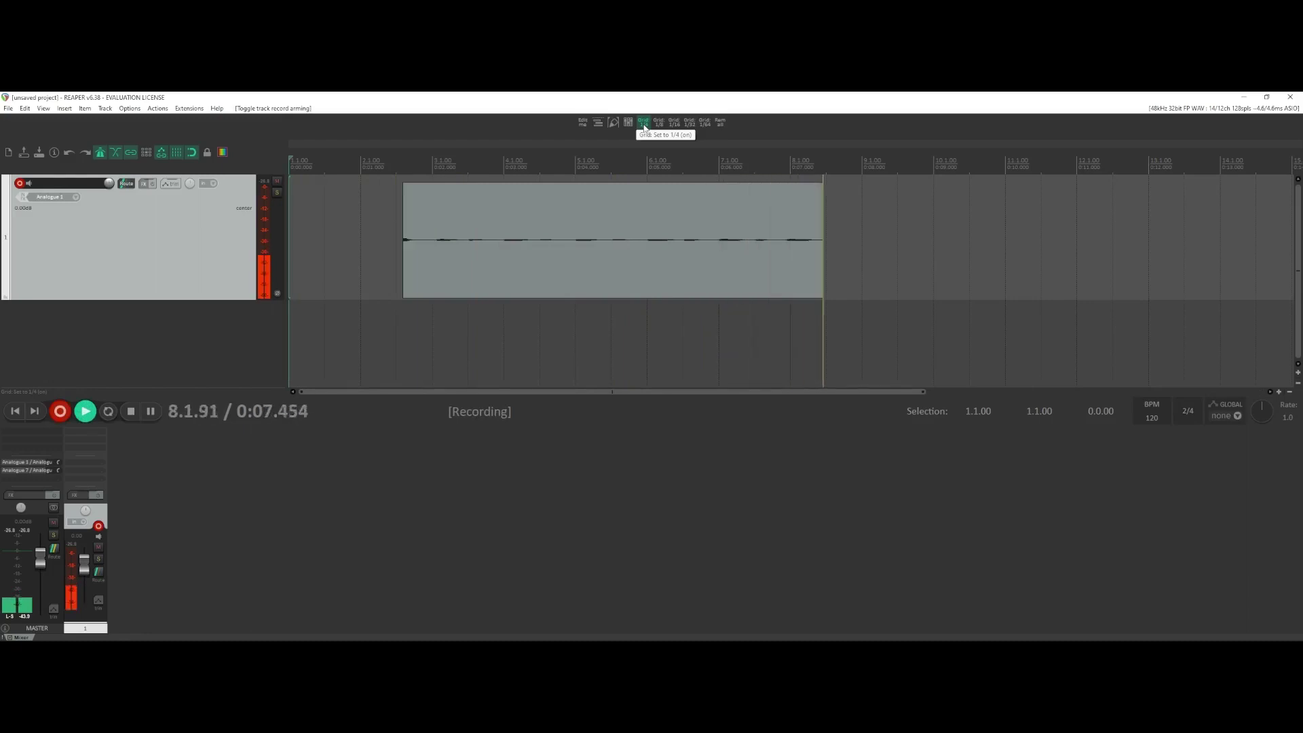
key("space")
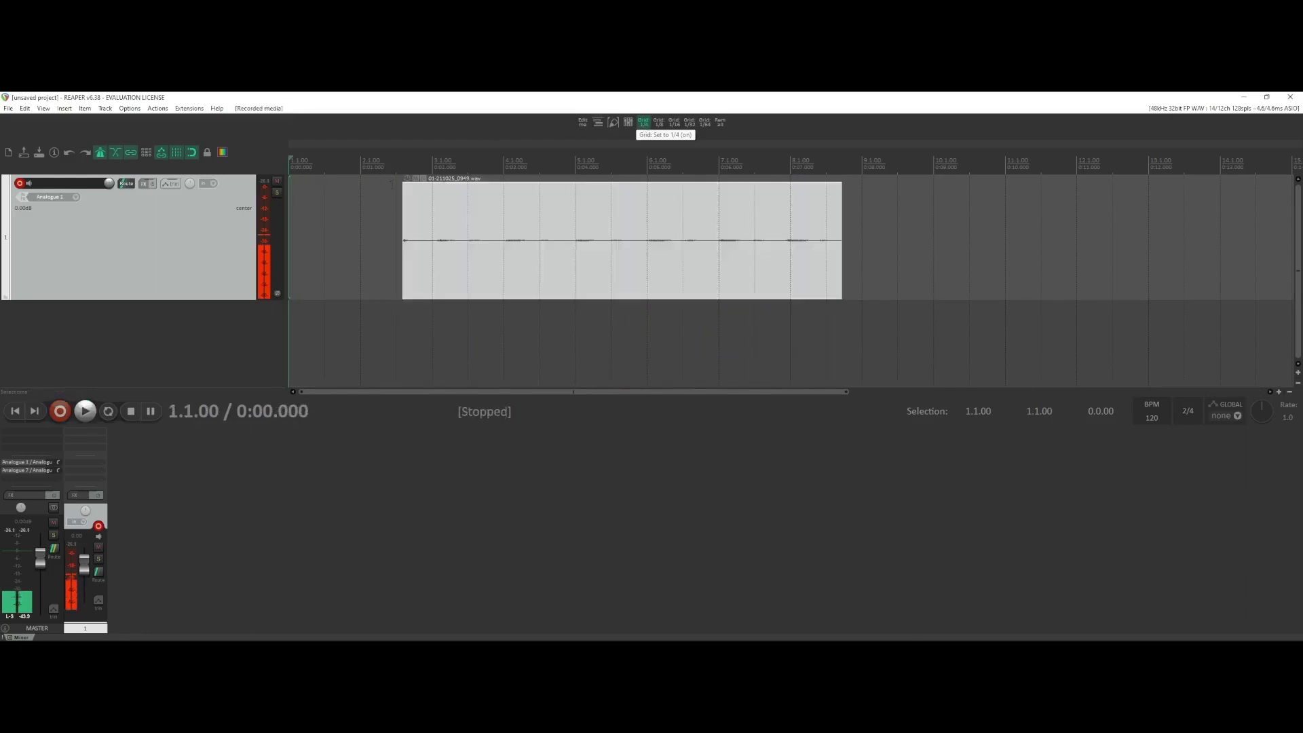
Step: Raise the recorded item's volume by about 17 dB and trim its start to 3.1.00, enlarging the track to show its waveform
left_click_drag(408, 178, 448, 92)
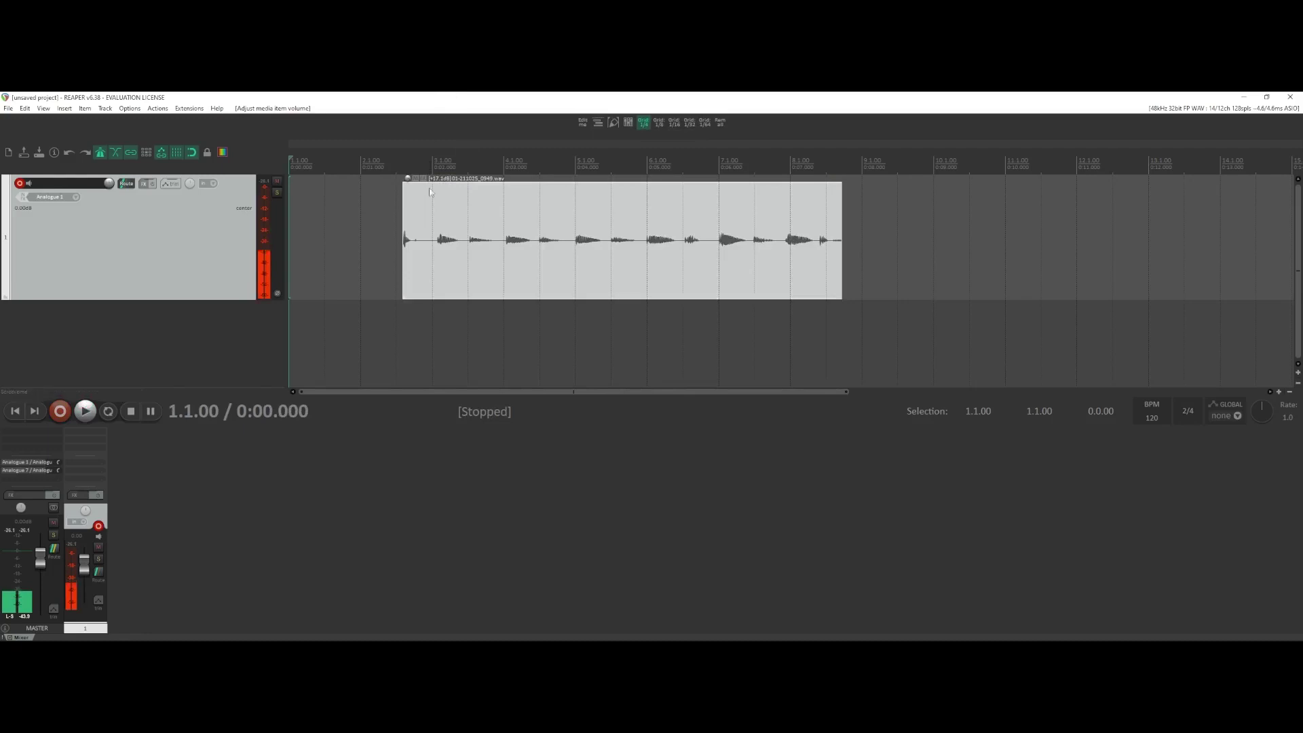
left_click_drag(405, 263, 432, 264)
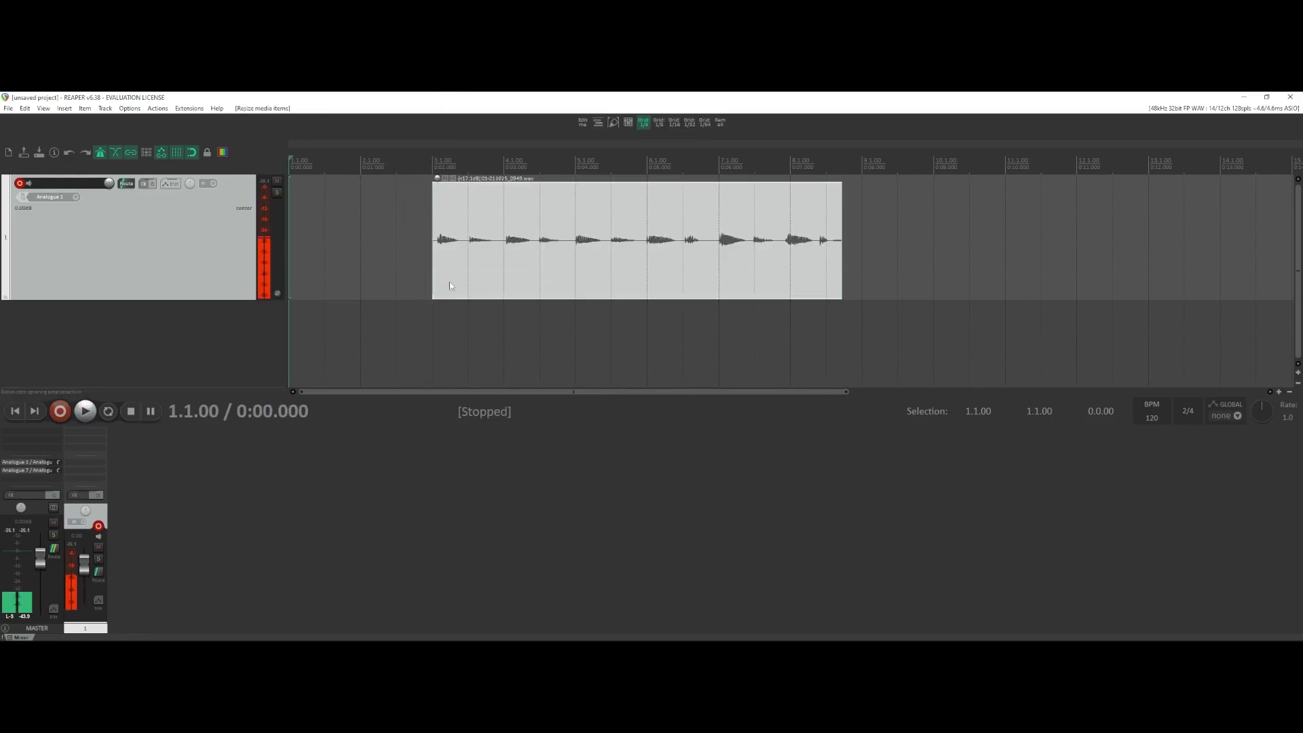
left_click_drag(207, 299, 207, 367)
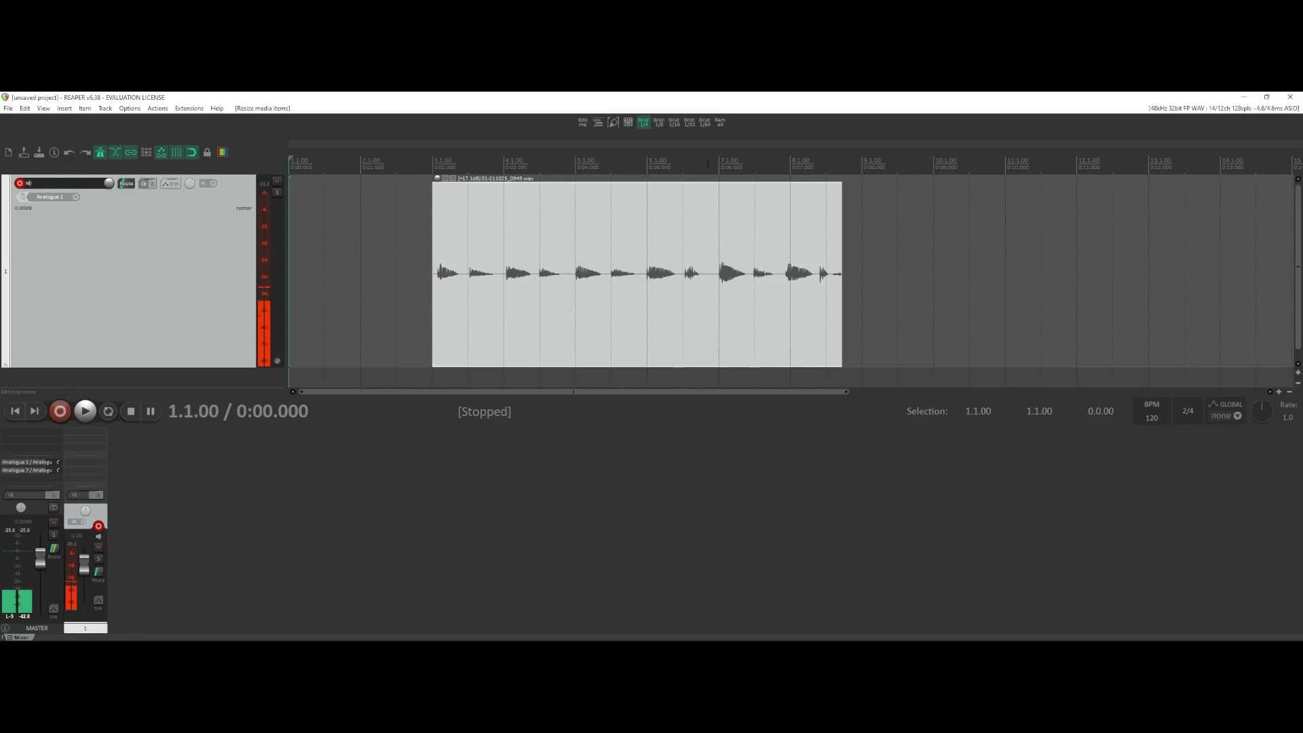
Step: Split the recording at 3.2.00, separate the first hit from the second and shift the first hit earlier onto 3.1.00
left_click(469, 305)
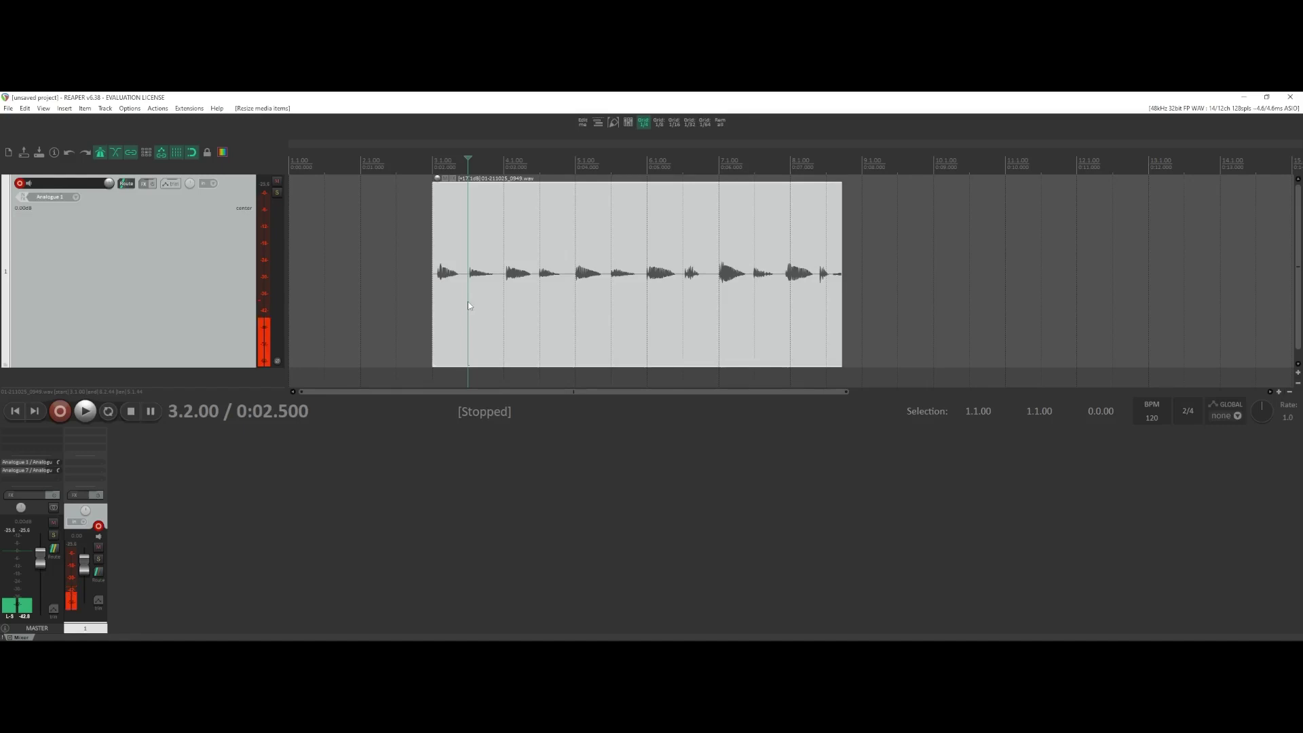
key("s")
scroll(478, 298, "up", 5)
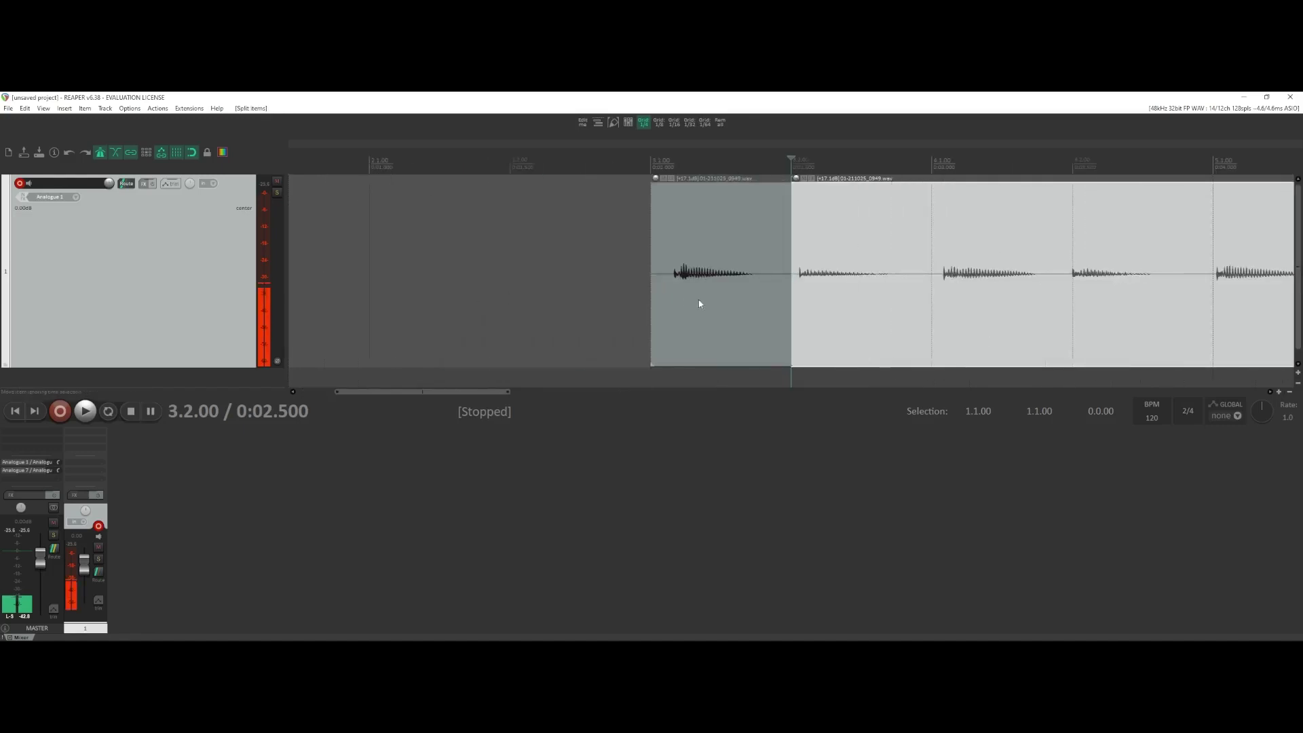
left_click_drag(702, 317, 674, 317)
left_click_drag(835, 319, 849, 314)
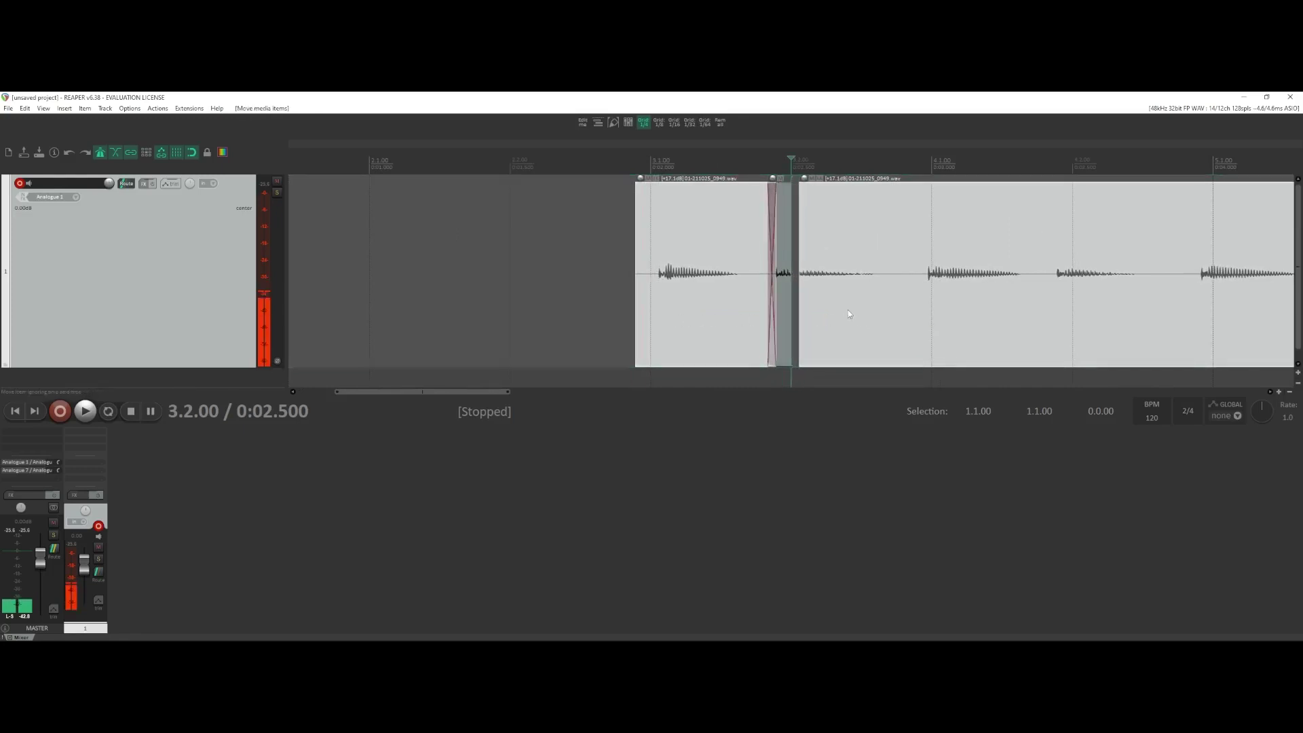
key("ctrl+z")
key("ctrl+z")
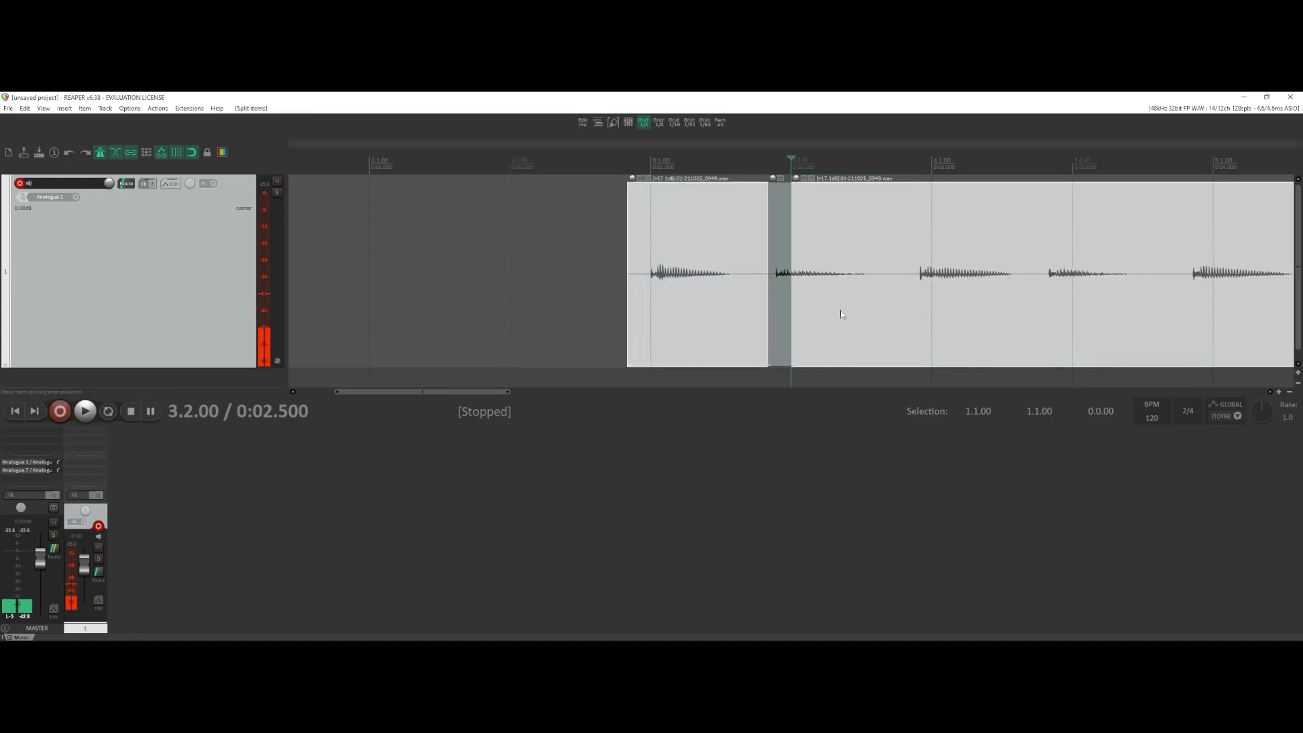
Step: Delete the short leftover slice after the first hit and realign the remaining recording so its first hit lands on 3.2.00
left_click(840, 311)
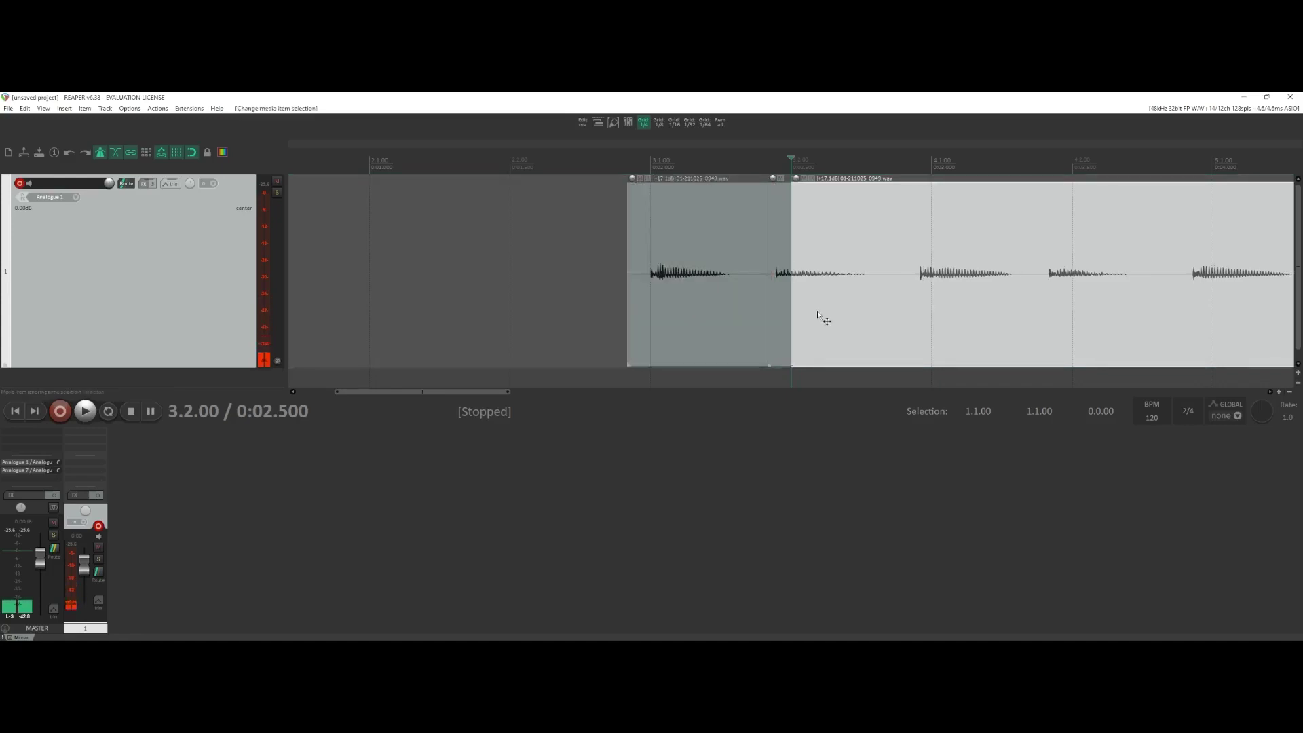
left_click_drag(821, 314, 848, 319)
left_click(780, 317)
key("Delete")
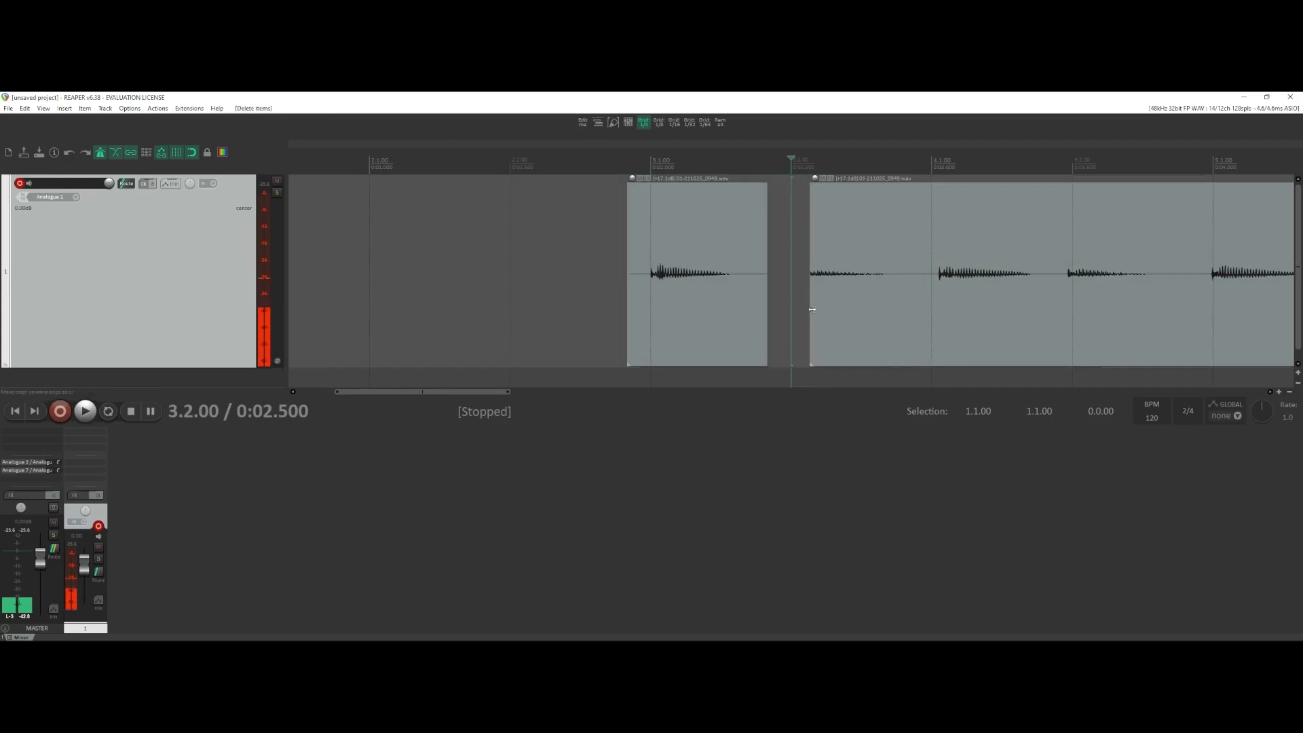
left_click_drag(812, 309, 848, 307)
scroll(736, 293, "down", 2)
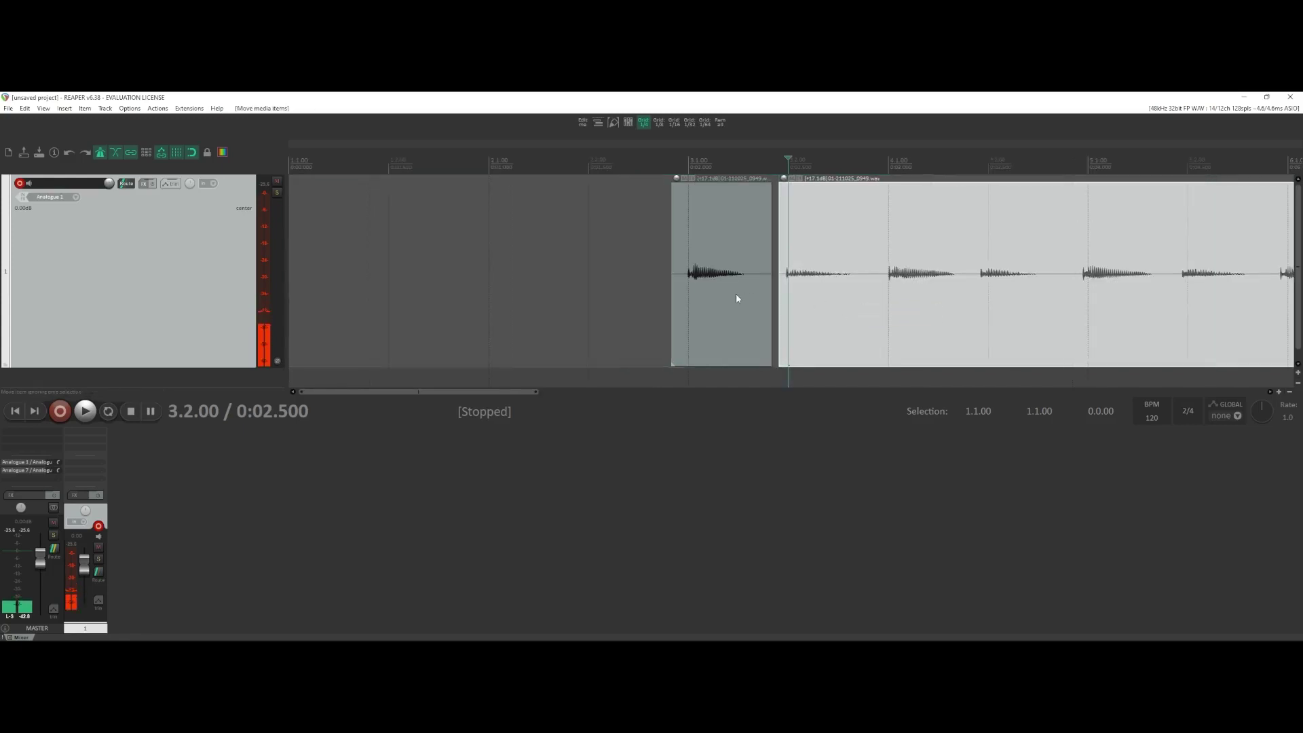
Step: Split the recording at 4.1.85 with snapping off and move the remainder later so its first hit lands on 4.2.00
left_click(966, 290)
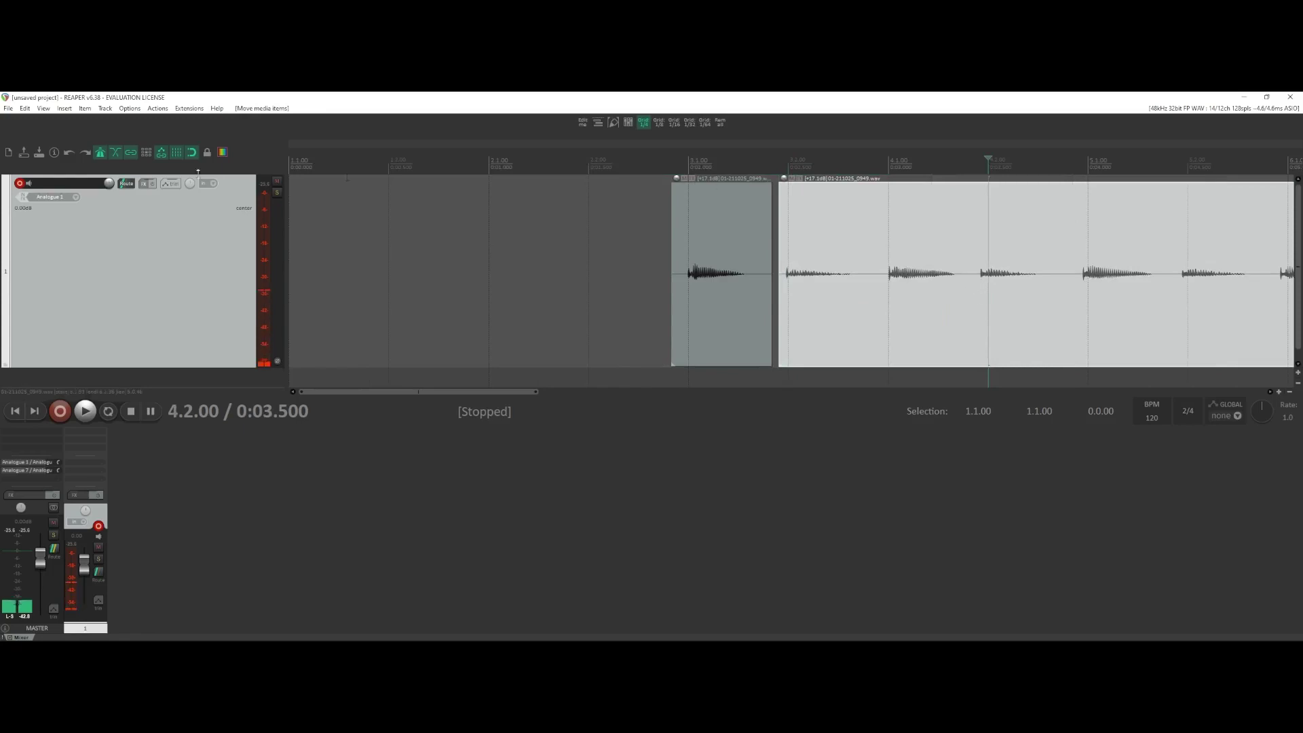
left_click(973, 313)
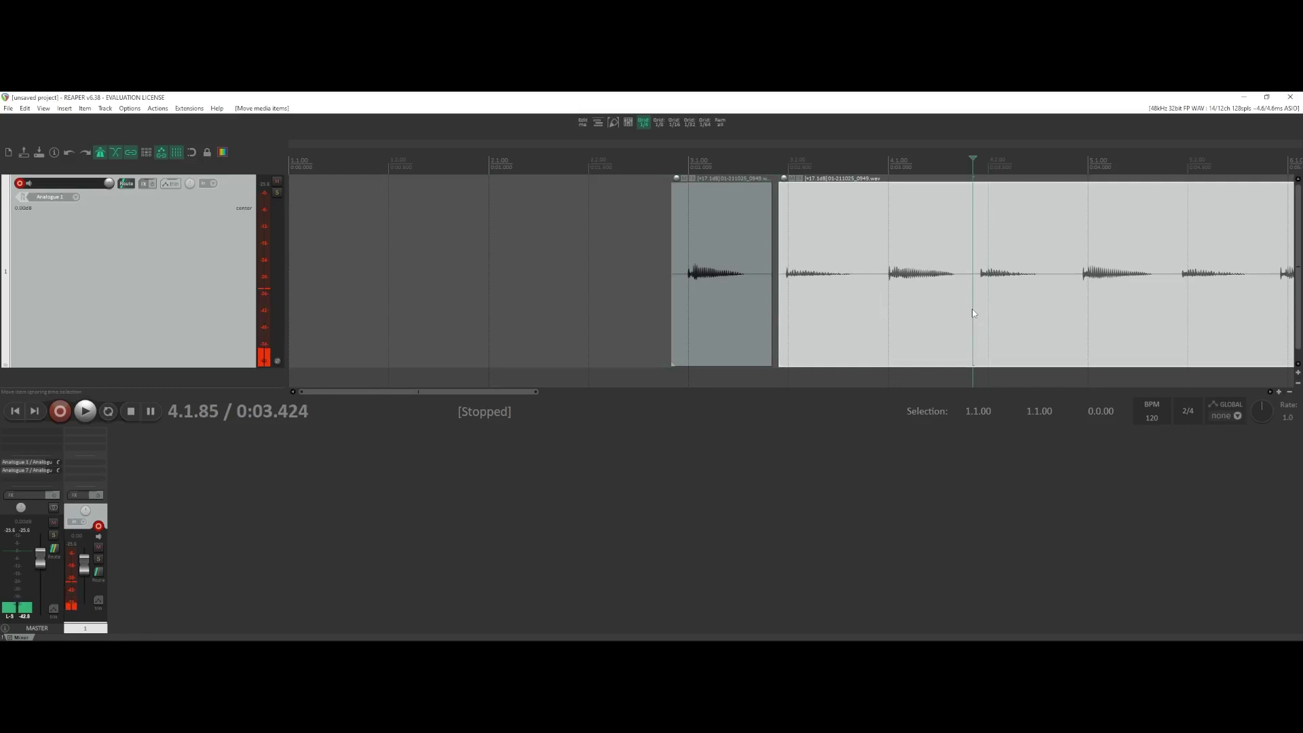
key("s")
left_click_drag(1007, 321, 1016, 320)
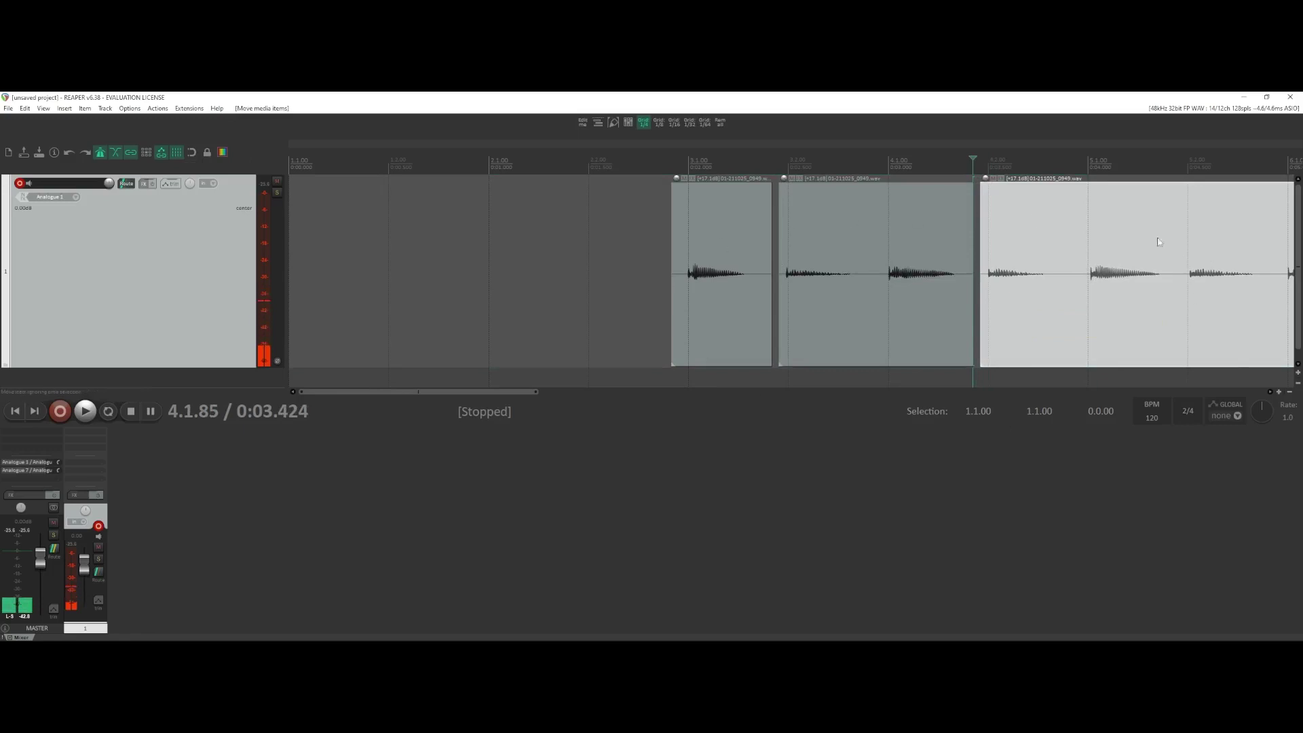
Step: Refine the grid spacing through 1/8 and 1/16 to 1/32, and deselect the media items
left_click(659, 123)
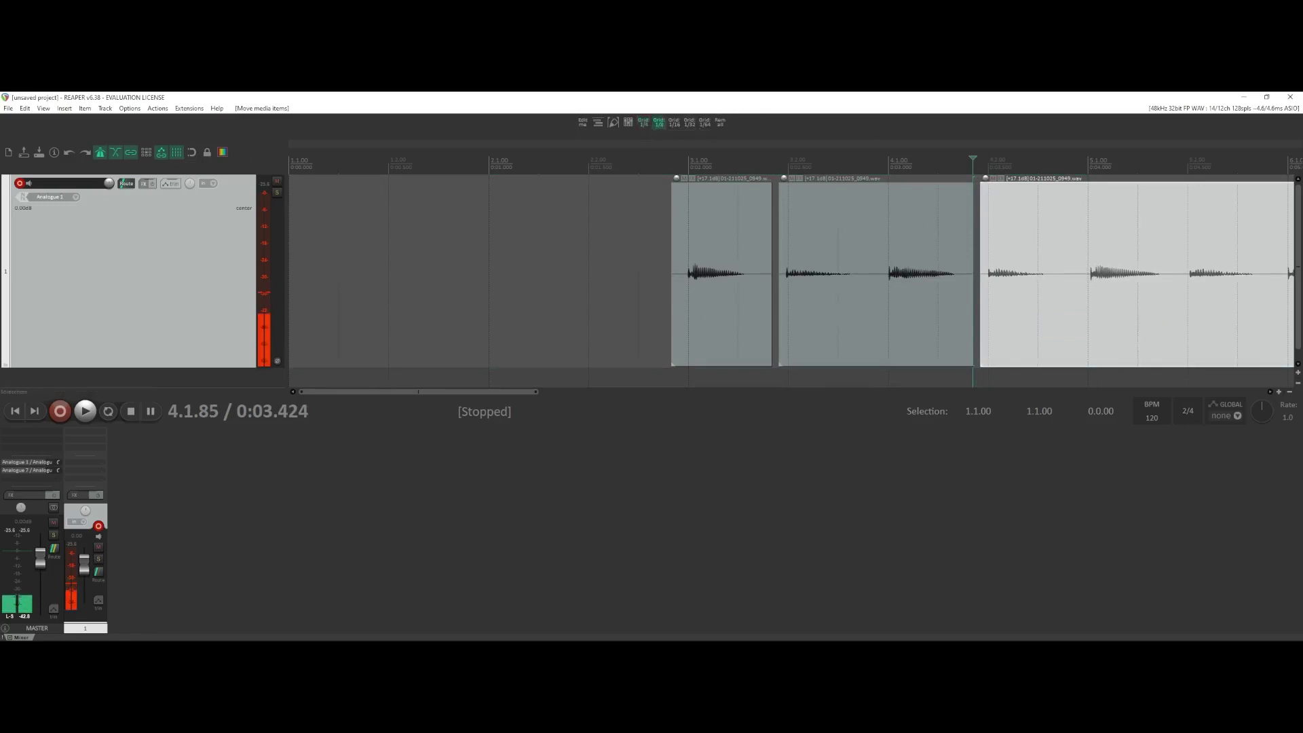
left_click(675, 124)
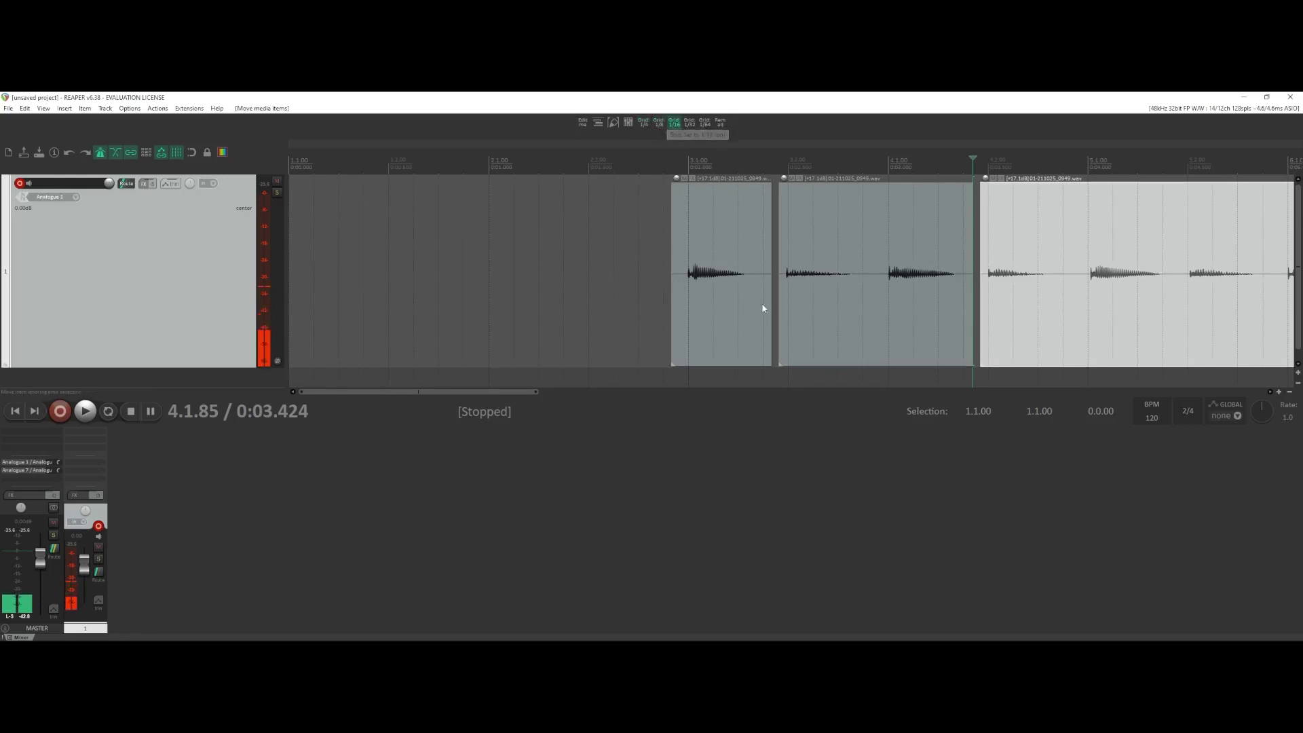
left_click(689, 123)
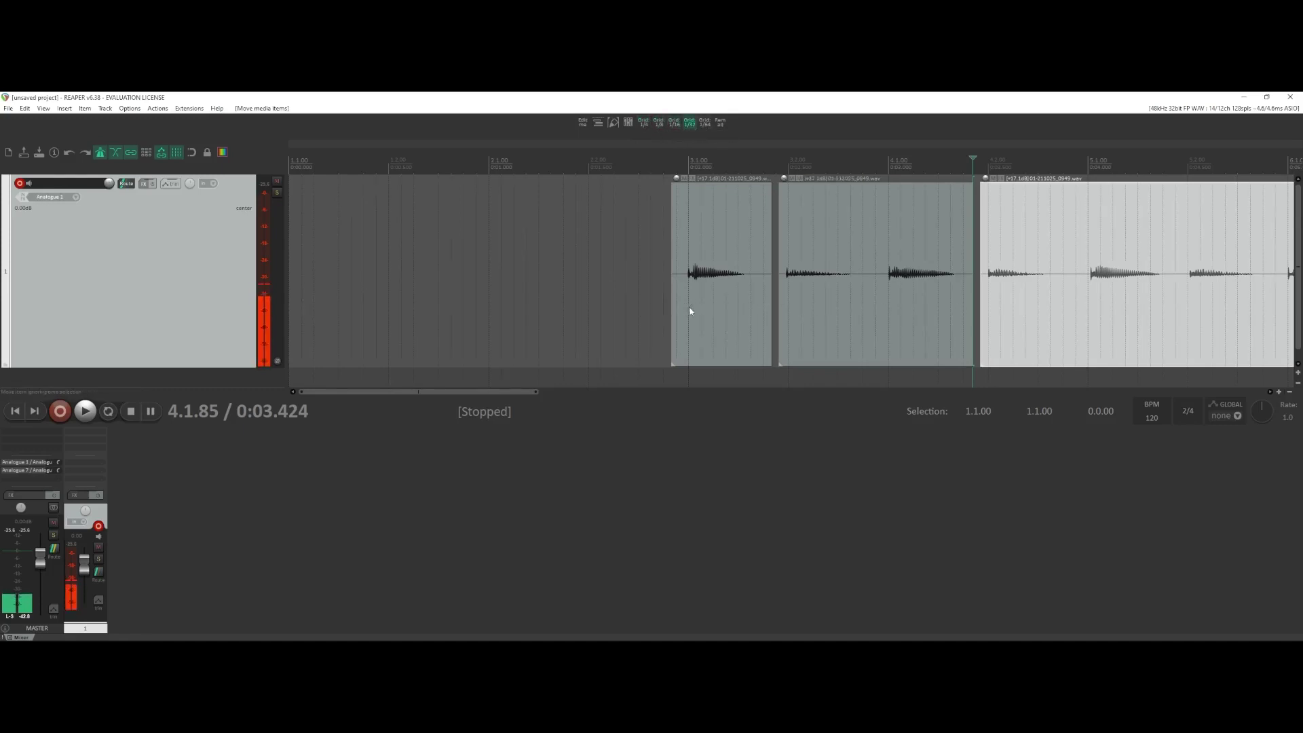
left_click_drag(699, 292, 703, 297)
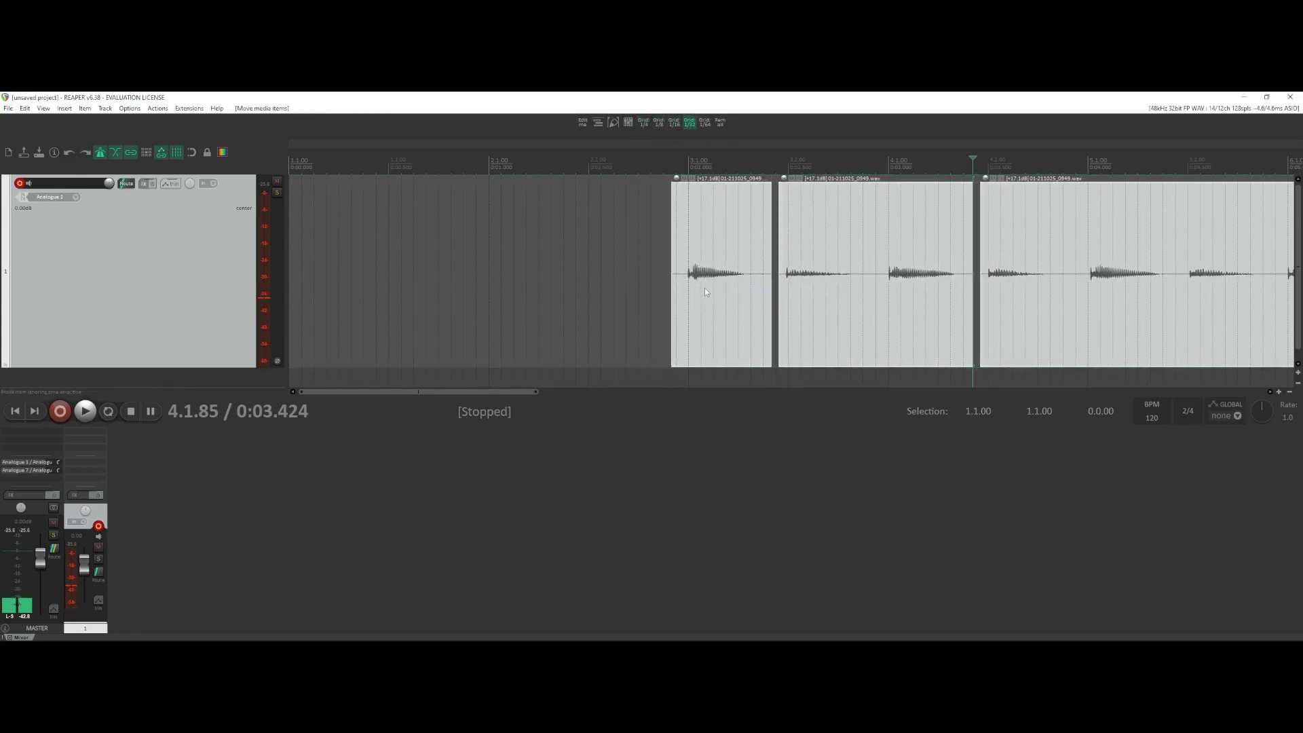
left_click(589, 285)
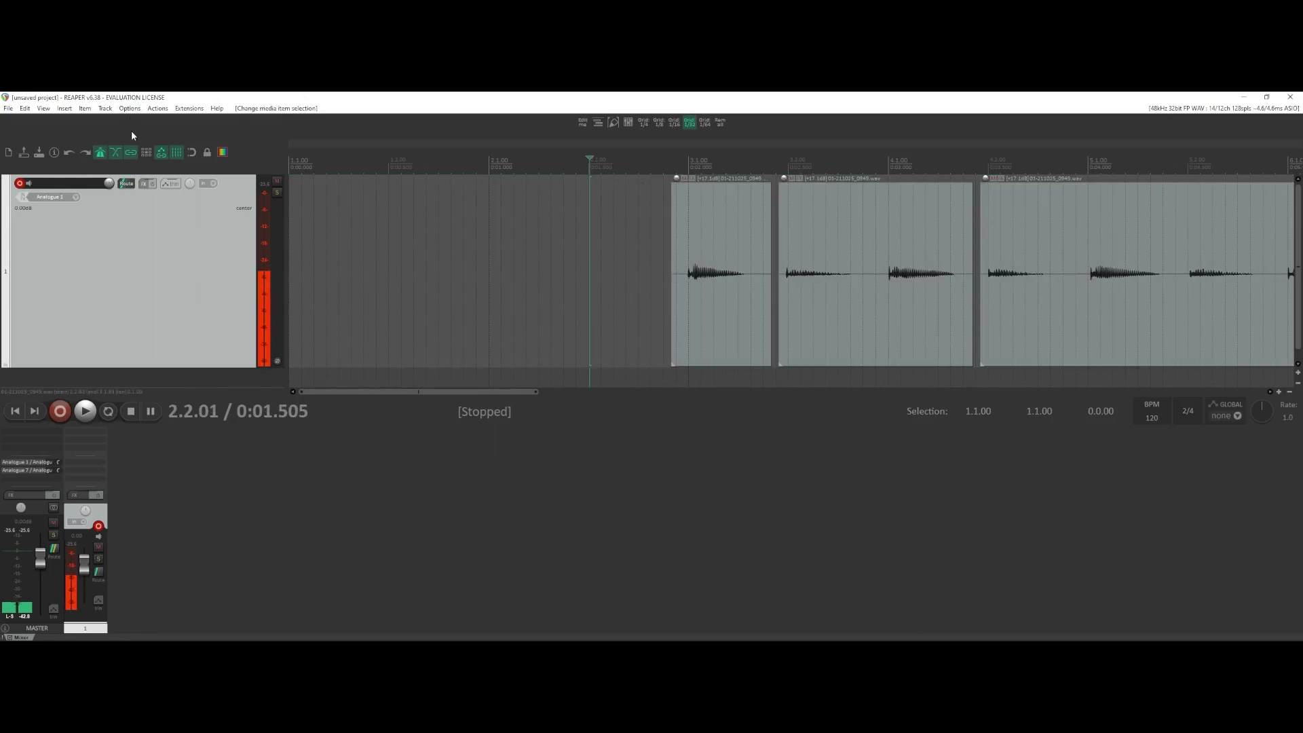
Step: Turn snapping on and review the Snap/Grid settings, leaving the options as they are
left_click(190, 152)
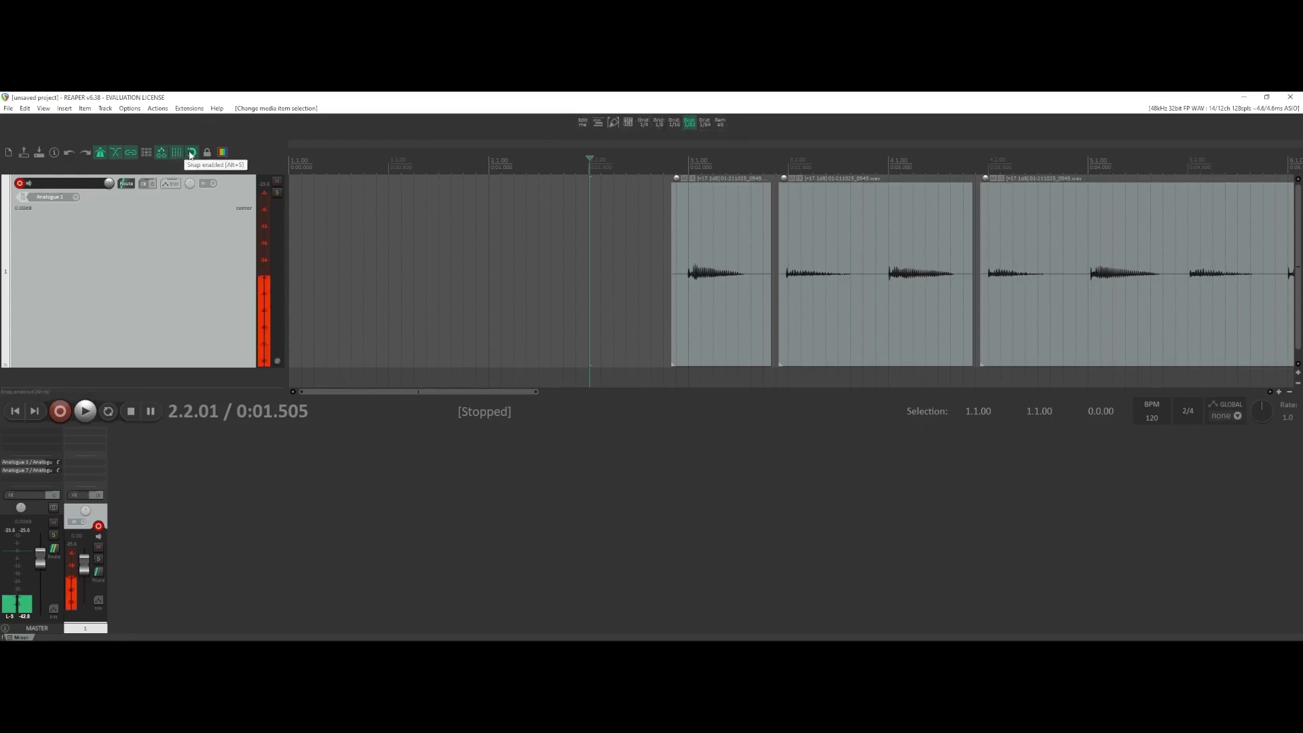
right_click(191, 155)
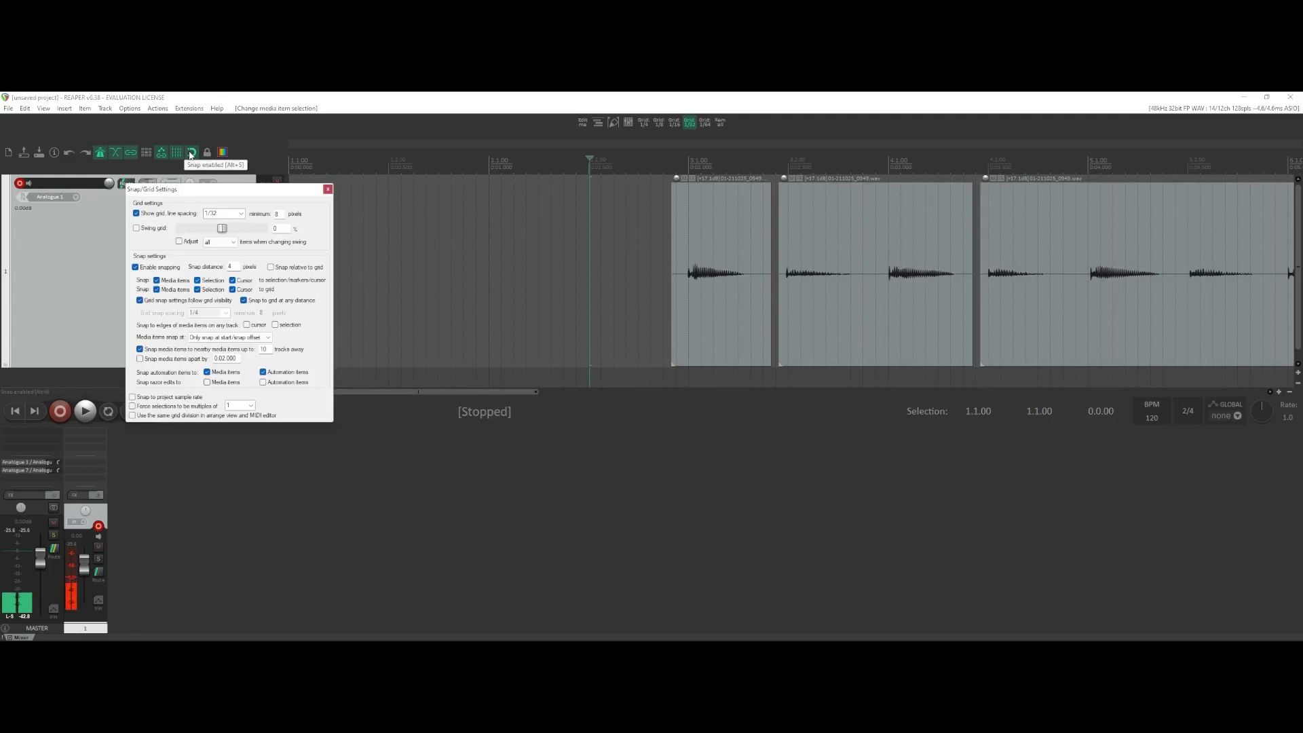
left_click(328, 190)
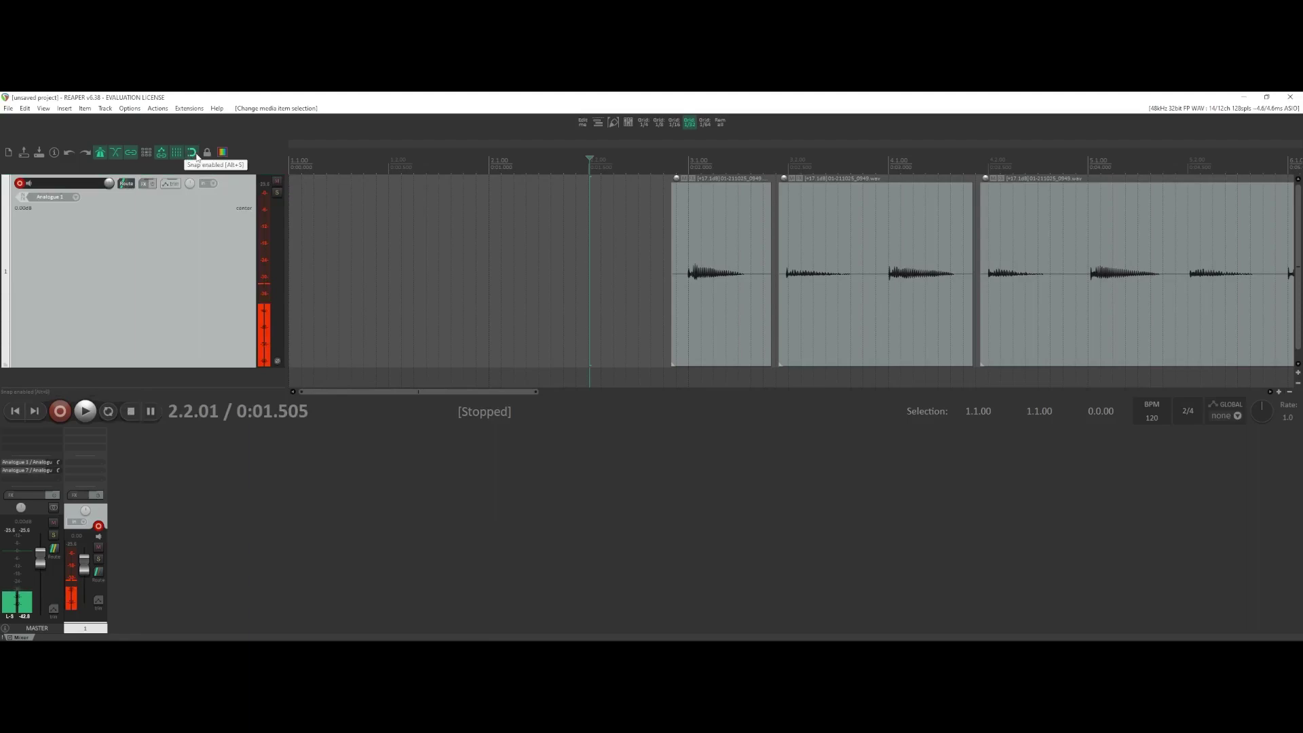
Step: Move the first hit's item earlier along the 1/32 grid to about 1.1.75
left_click_drag(729, 319, 582, 313)
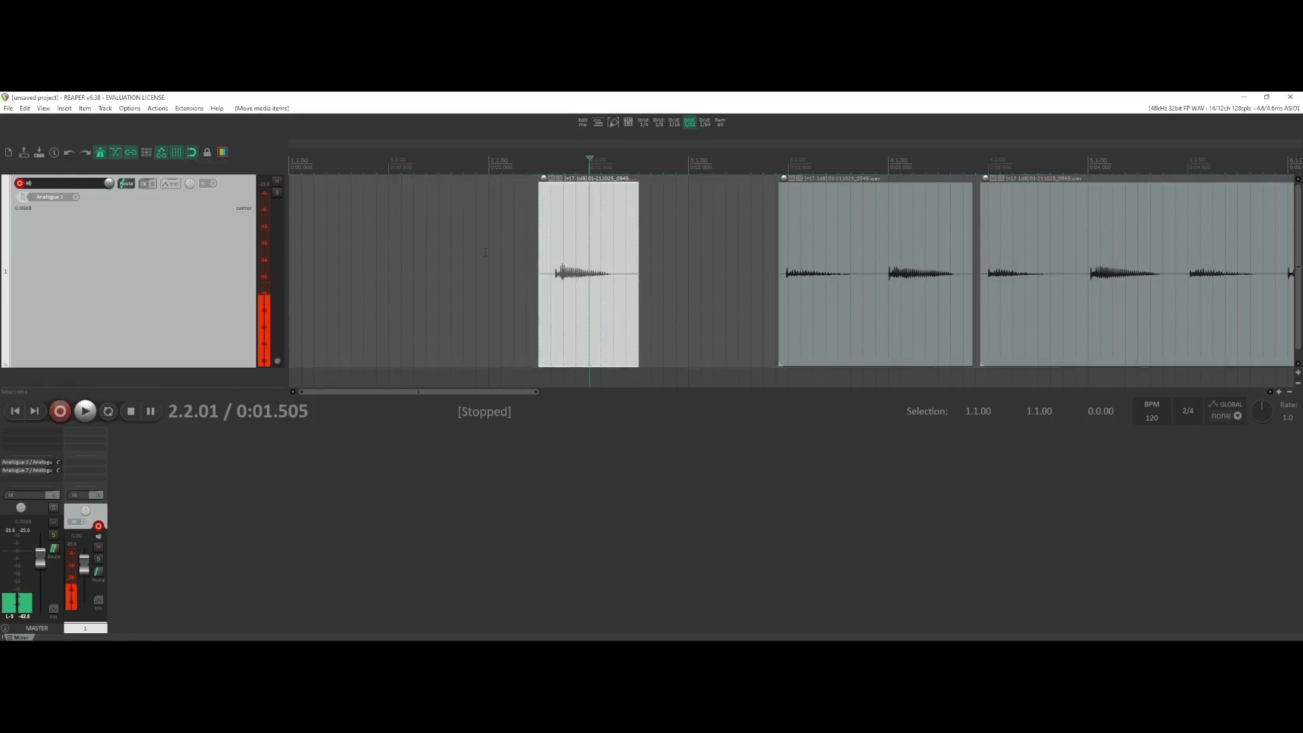
scroll(500, 265, "down", 1)
scroll(501, 264, "up", 3)
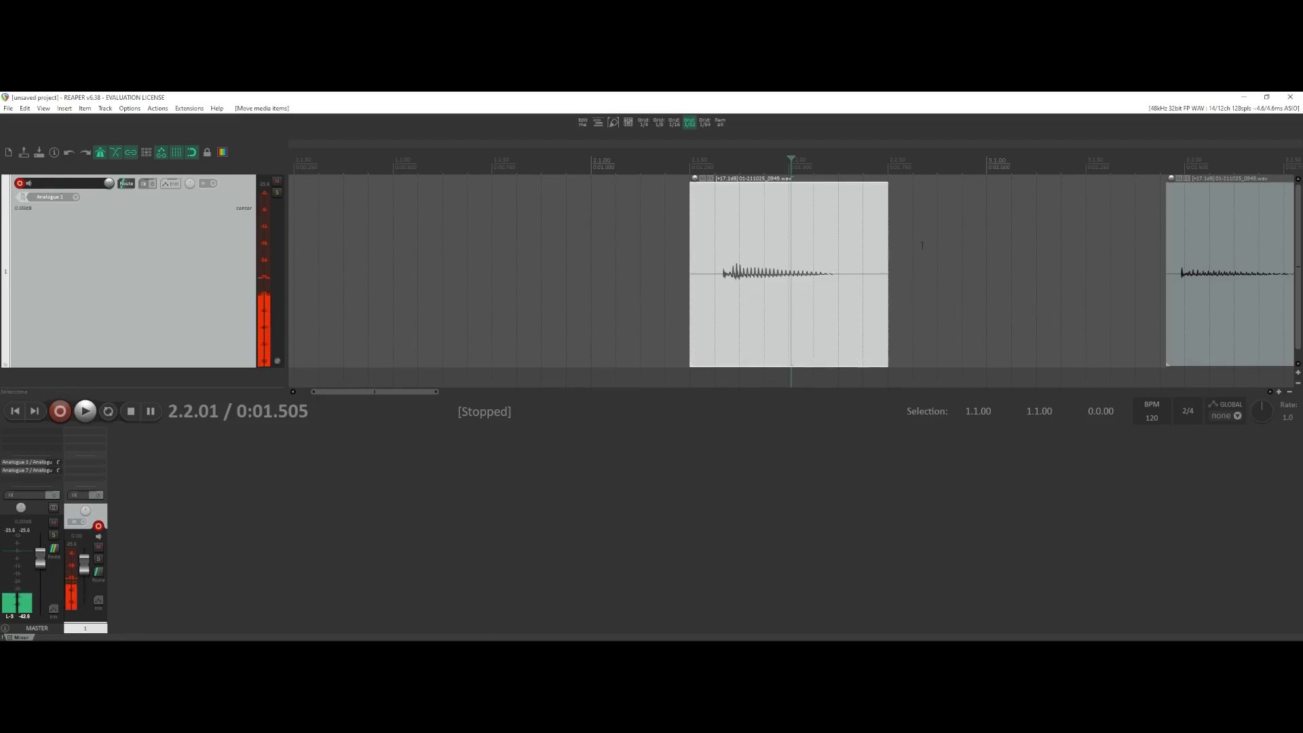
left_click_drag(802, 316, 458, 312)
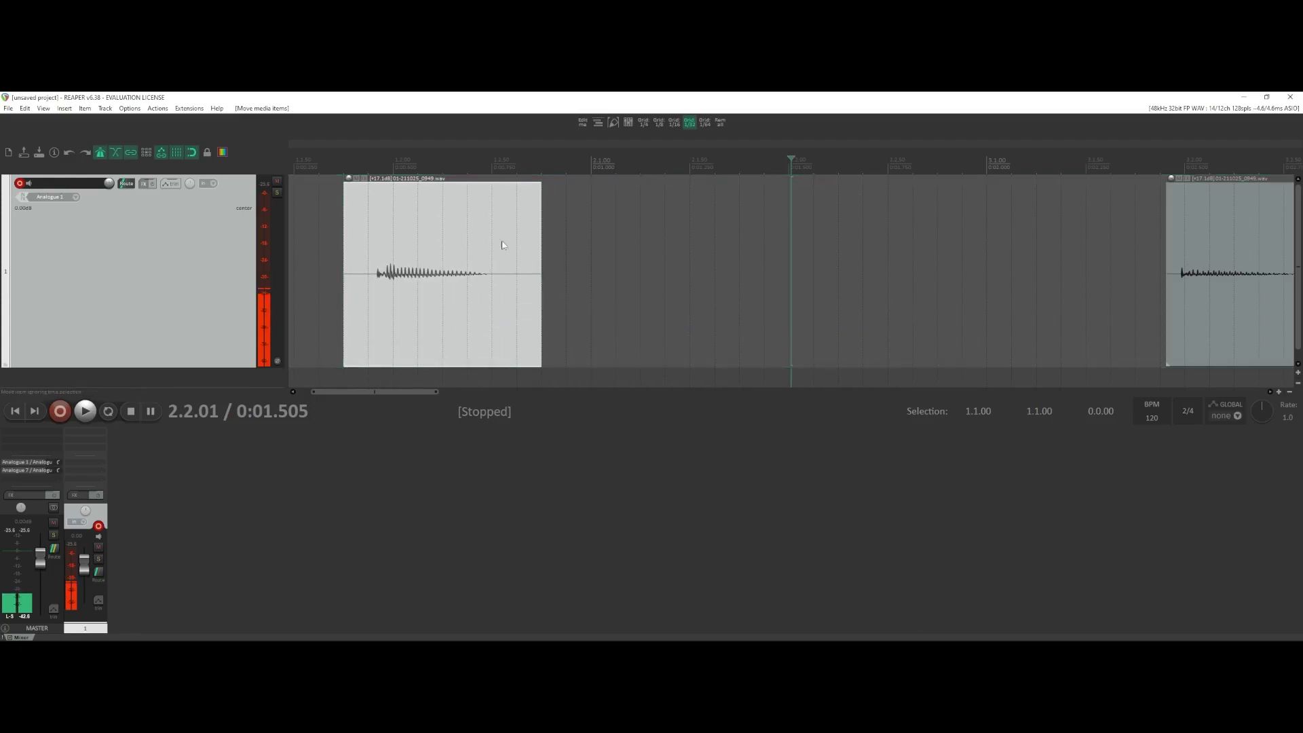
Step: Set the grid spacing to 1/4 and move the first hit's item so it snaps to 2.2.00
left_click(646, 130)
key("minus")
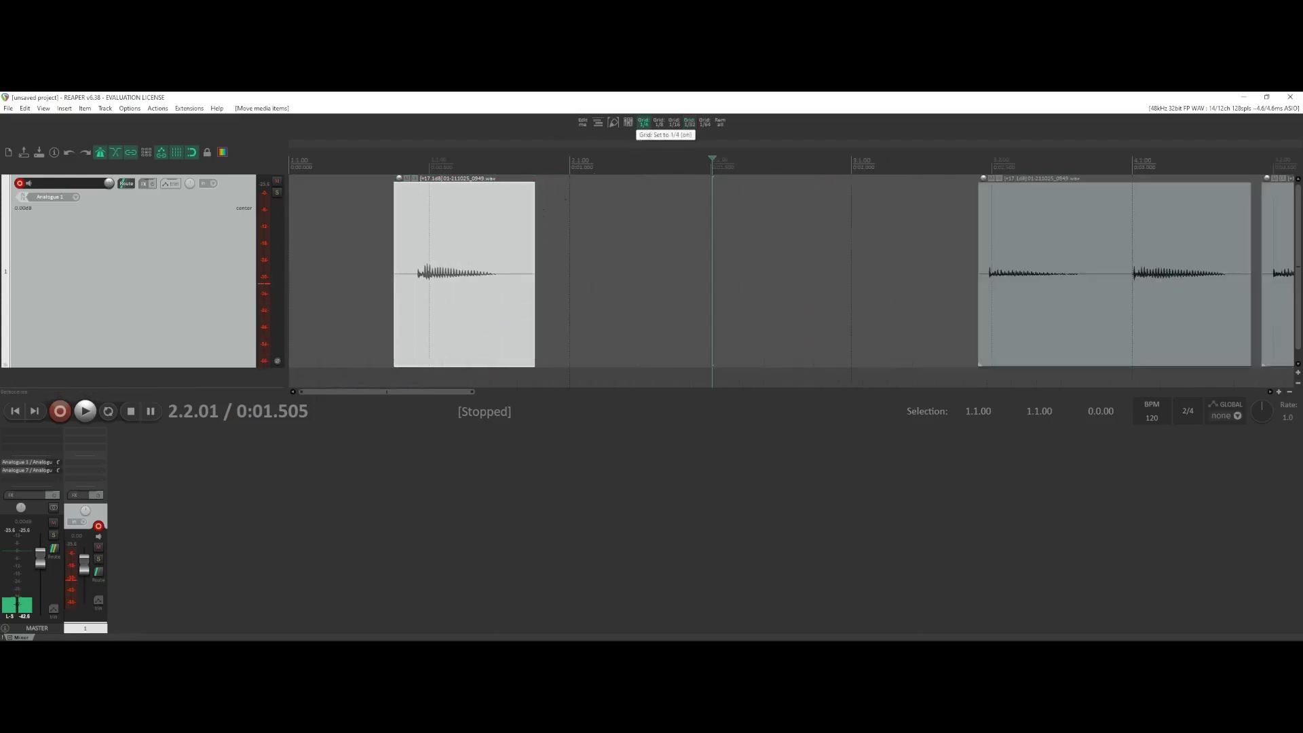
left_click_drag(479, 299, 782, 299)
key("minus")
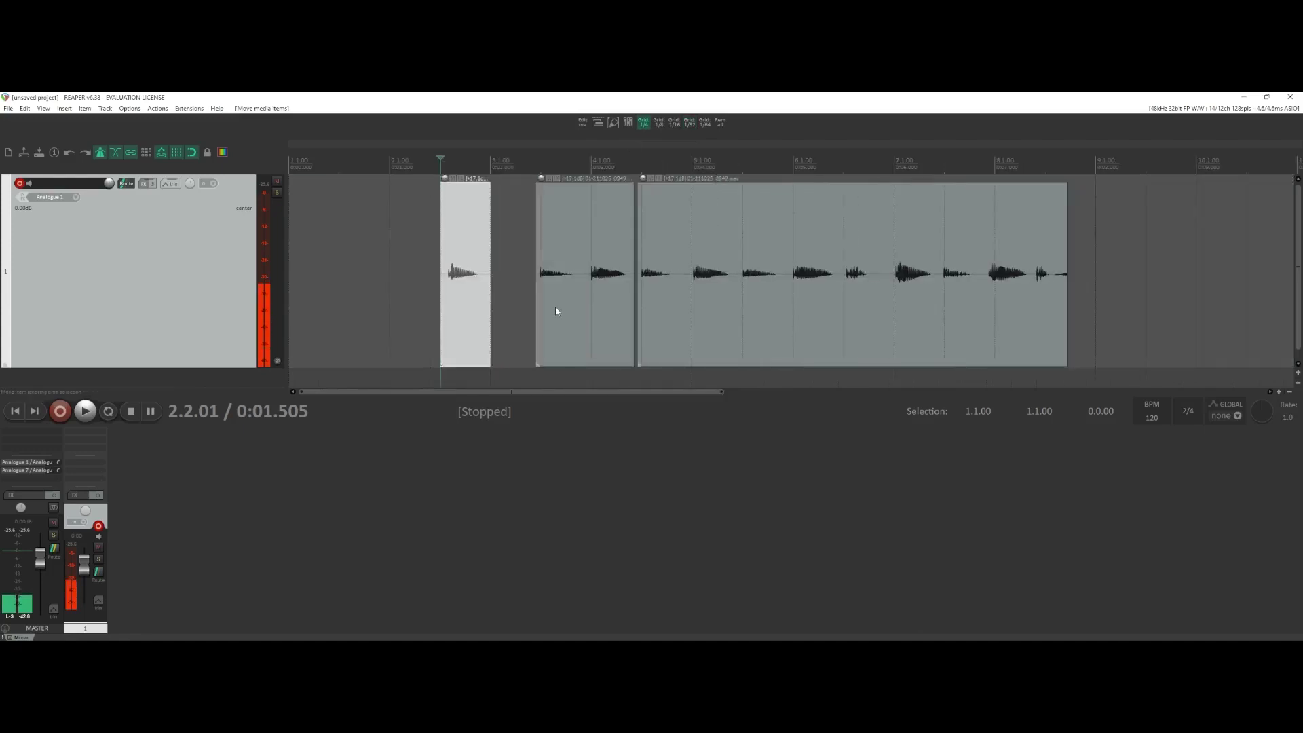
Step: Delete the two later recording items, keeping only the item with the first hit
key("Home")
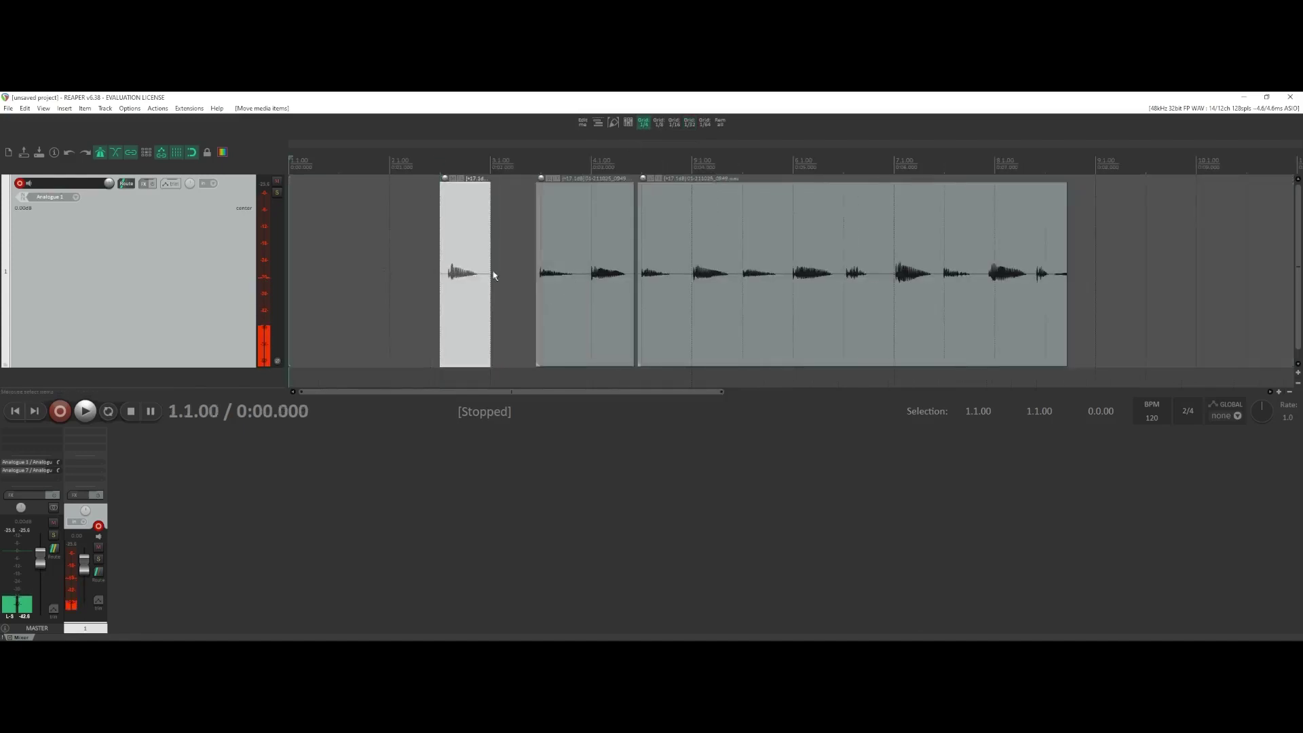
key("ctrl+a")
left_click(551, 296)
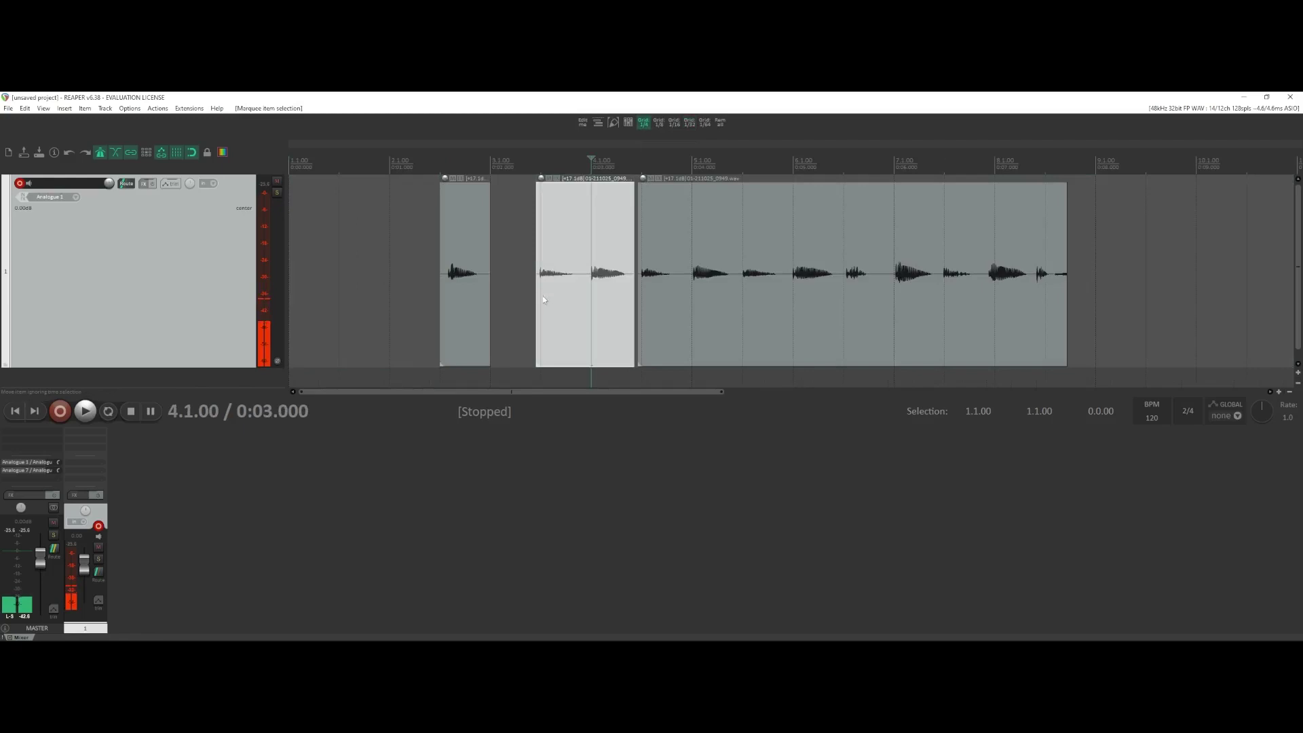
left_click_drag(602, 282, 1109, 279)
key("Delete")
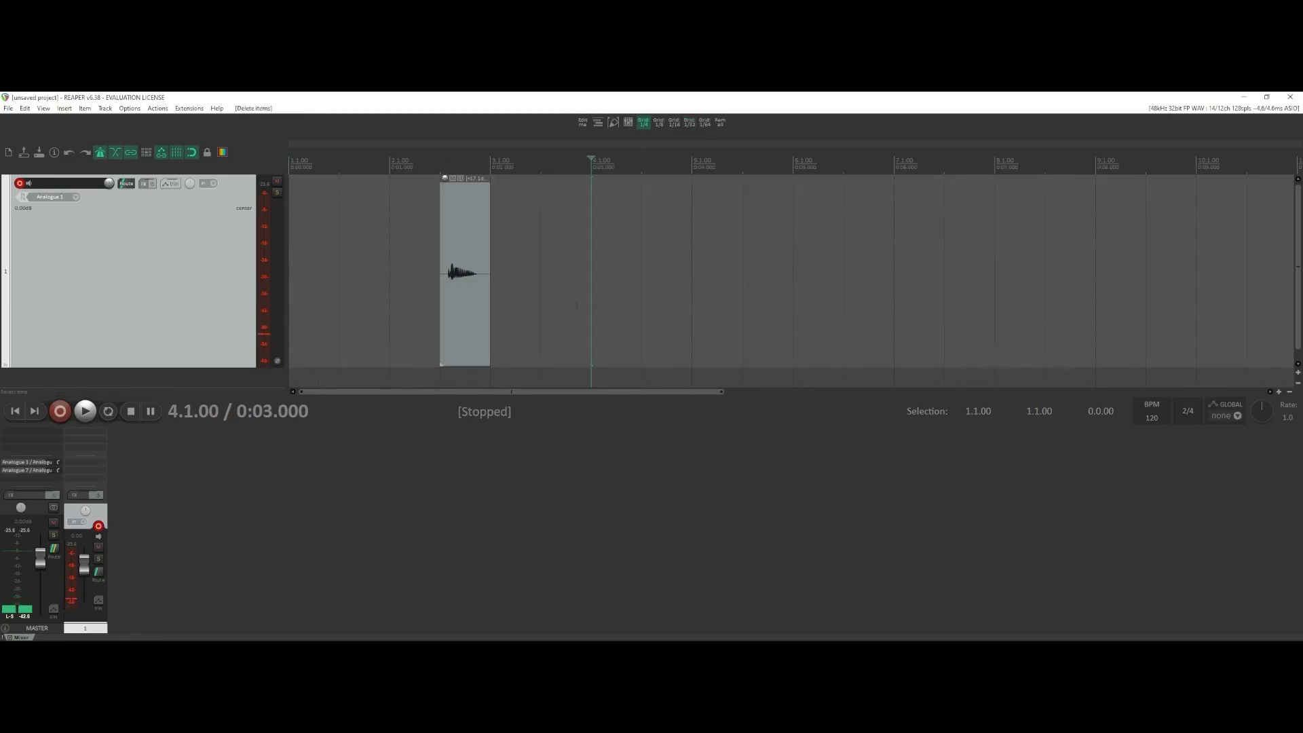
Step: Move the remaining hit's item later along the 1/4 grid so it snaps to 6.2.00
left_click_drag(459, 312, 860, 312)
scroll(439, 304, "up", 2)
scroll(440, 304, "down", 1)
scroll(440, 304, "up", 2)
scroll(439, 304, "down", 1)
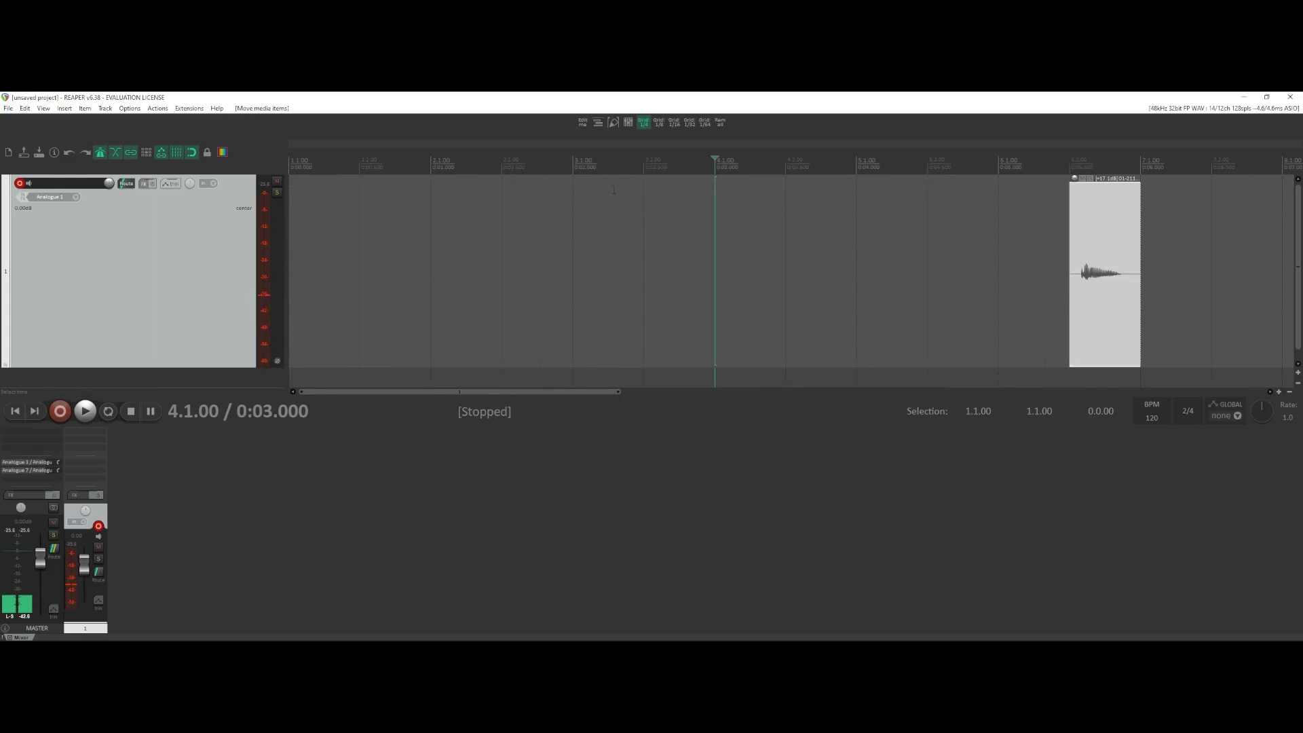
Step: Play the project briefly from 1.1.00 against the 1/4 grid and stop playback
left_click(323, 196)
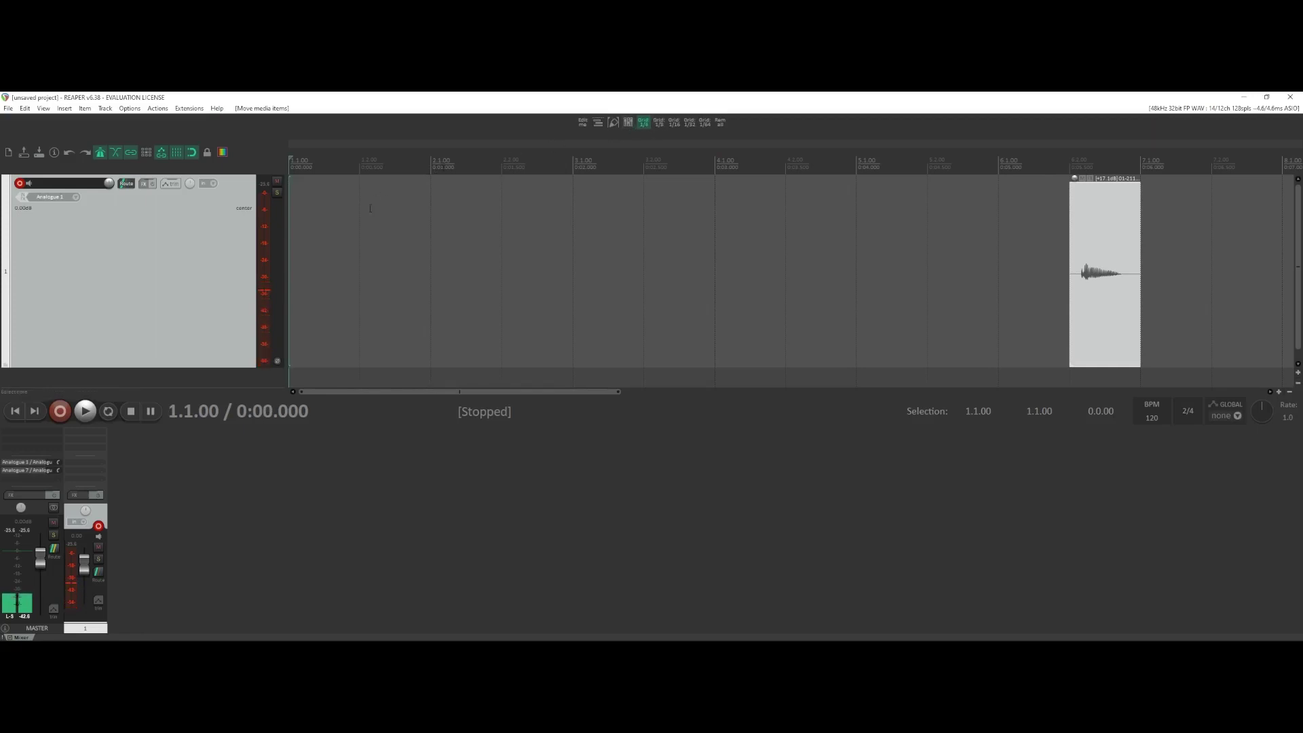
scroll(370, 208, "up", 2)
key("space")
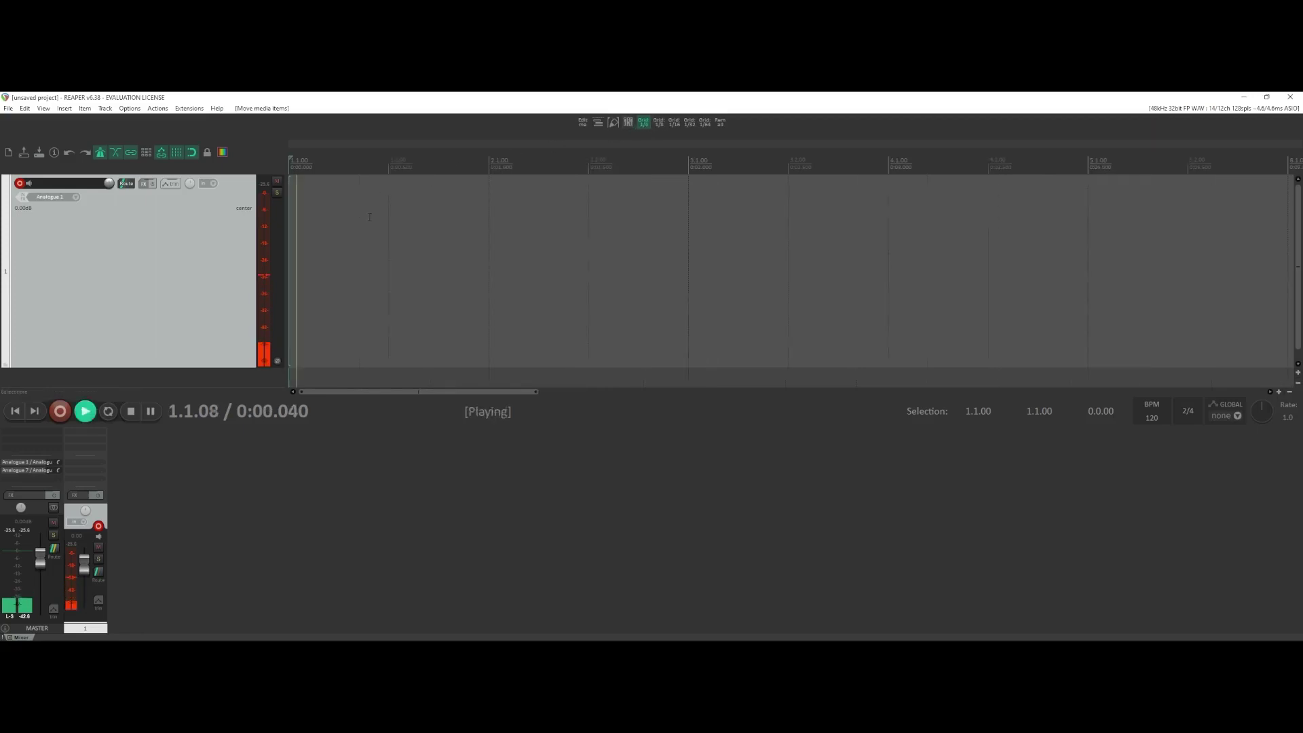
key("space")
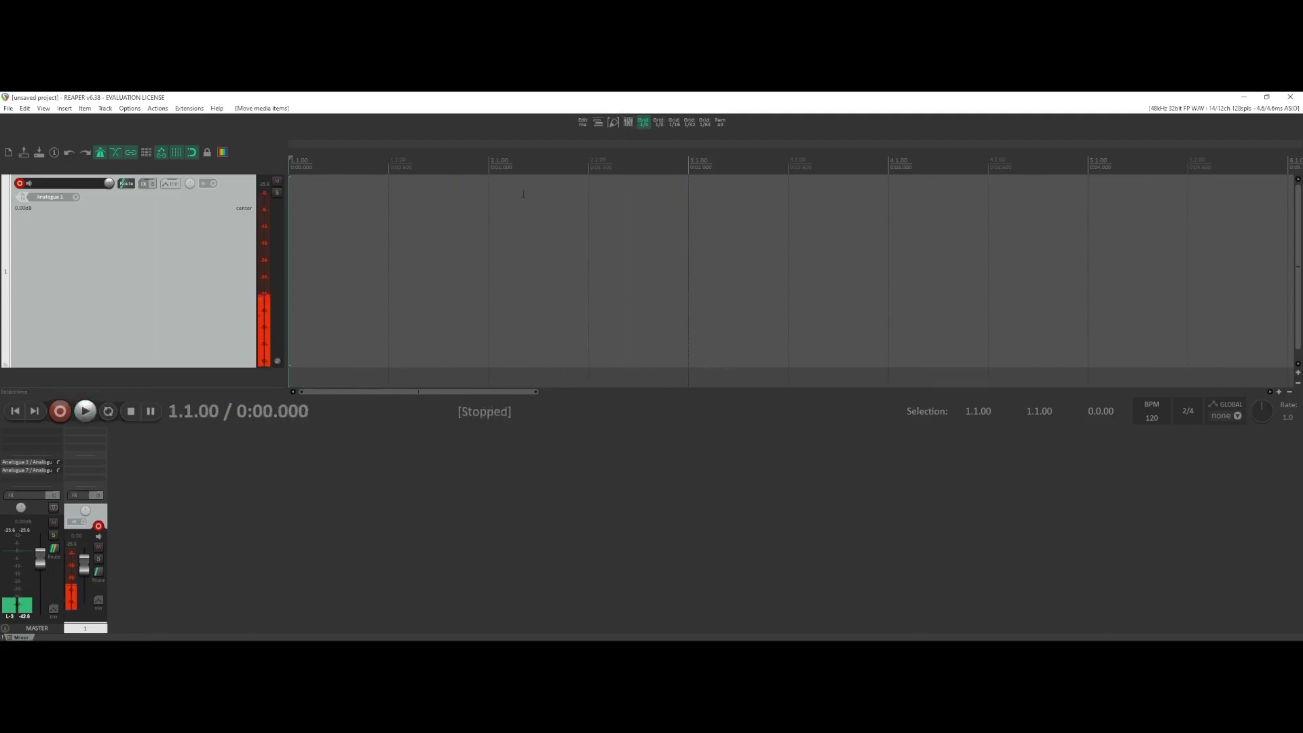
Step: Set the grid spacing to 1/8 and move the remaining item so it snaps to 2.1.00
left_click(658, 123)
key("space")
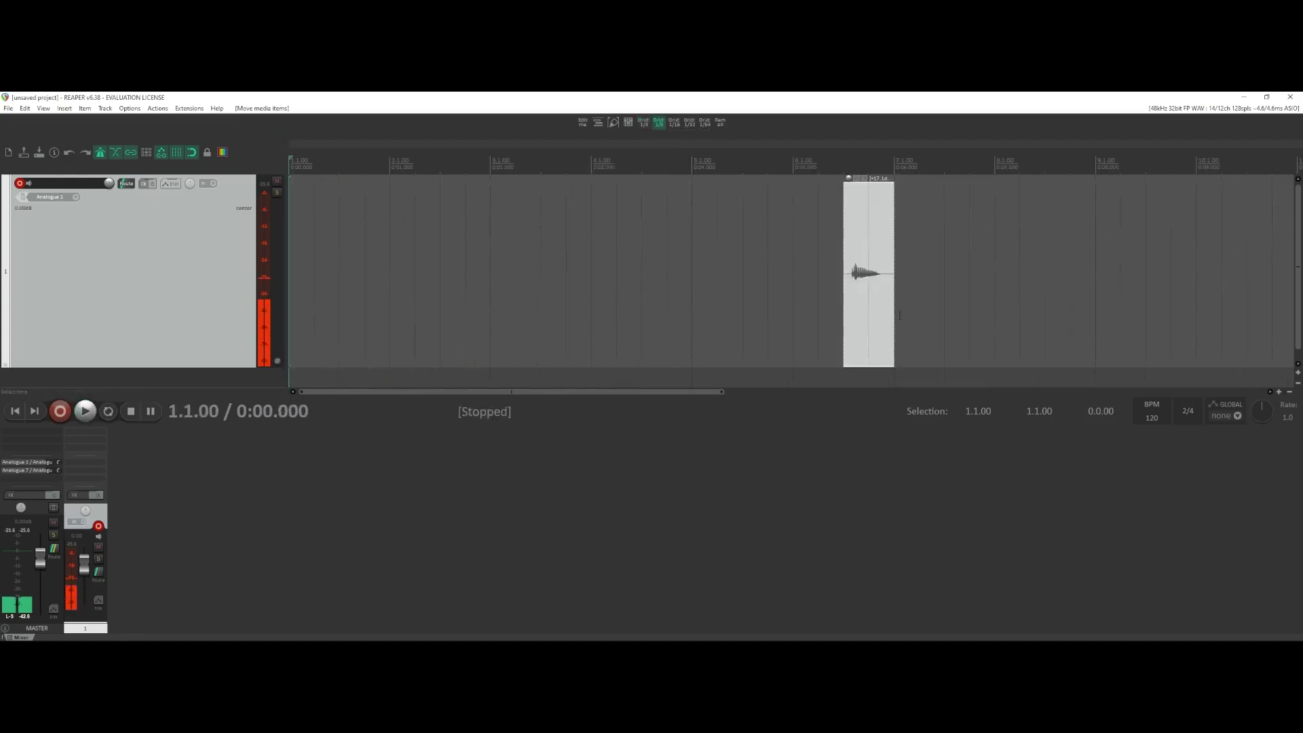
left_click_drag(844, 313, 422, 315)
scroll(475, 309, "up", 2)
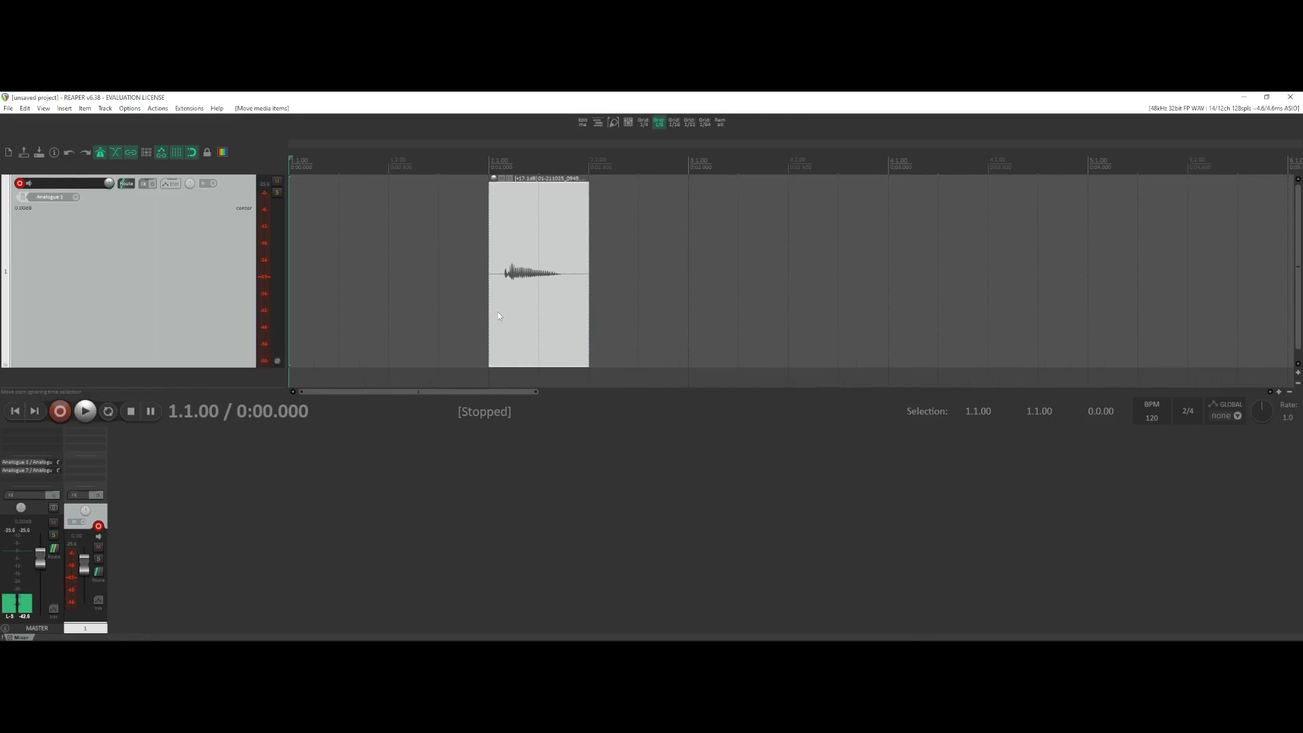
Step: Move the item freely off the grid with snapping off, to just before 2.2.00
left_click_drag(503, 321, 600, 306)
scroll(599, 305, "down", 3)
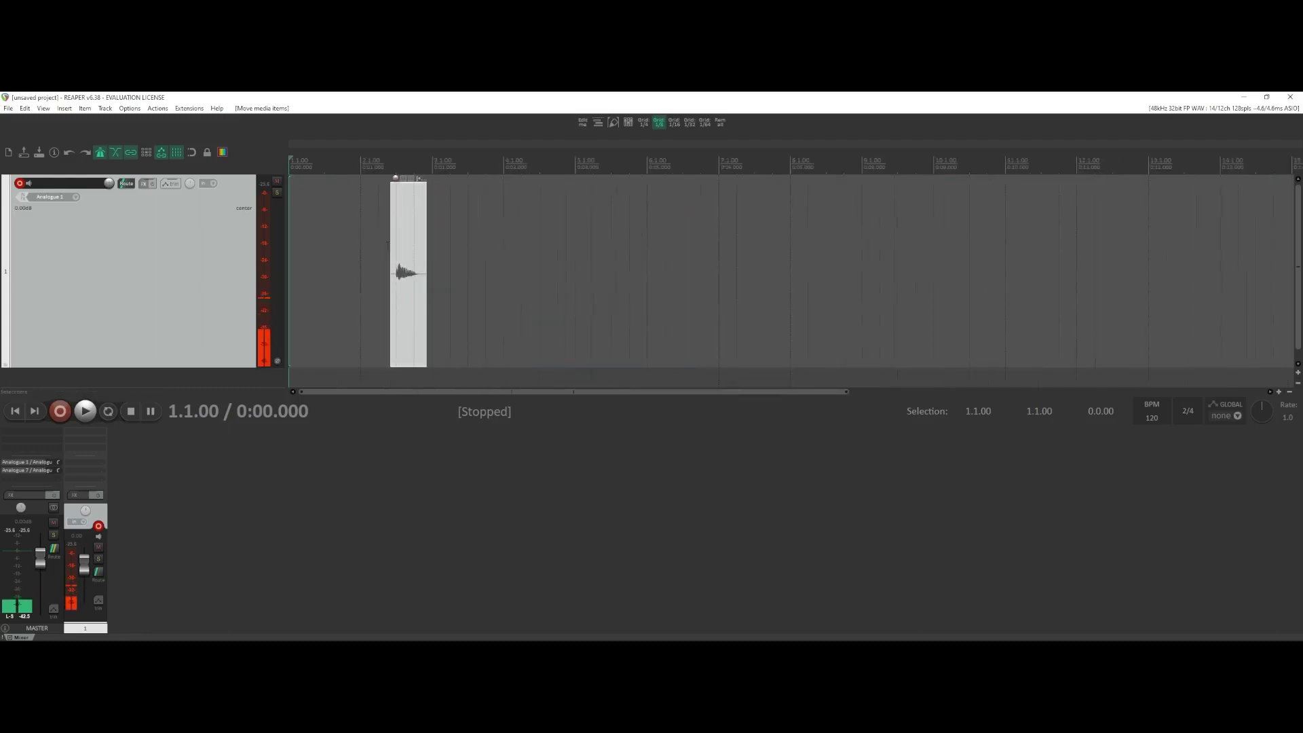